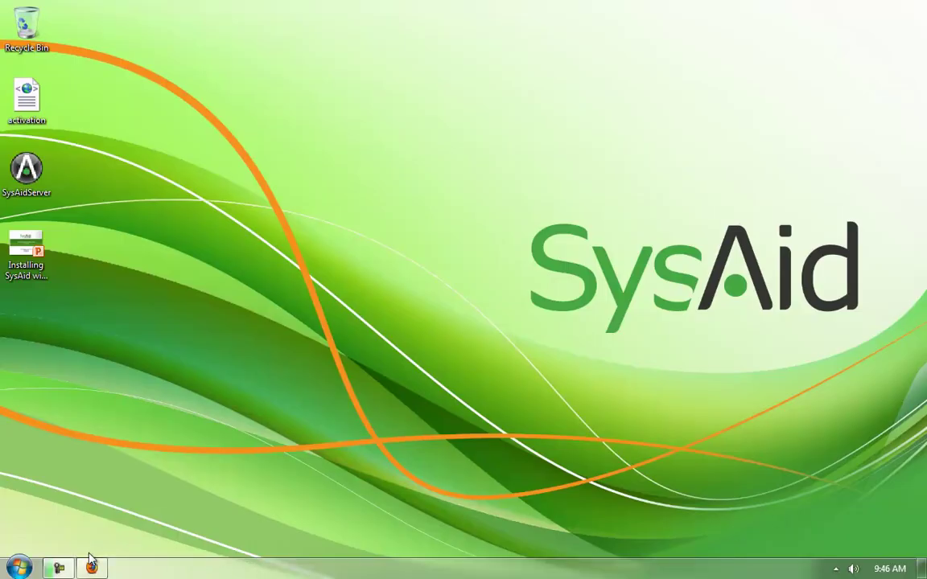
In Firefox, go to SysAid's Get a Free Trial page and scroll through the Pro and Enterprise offers
left_click(91, 573)
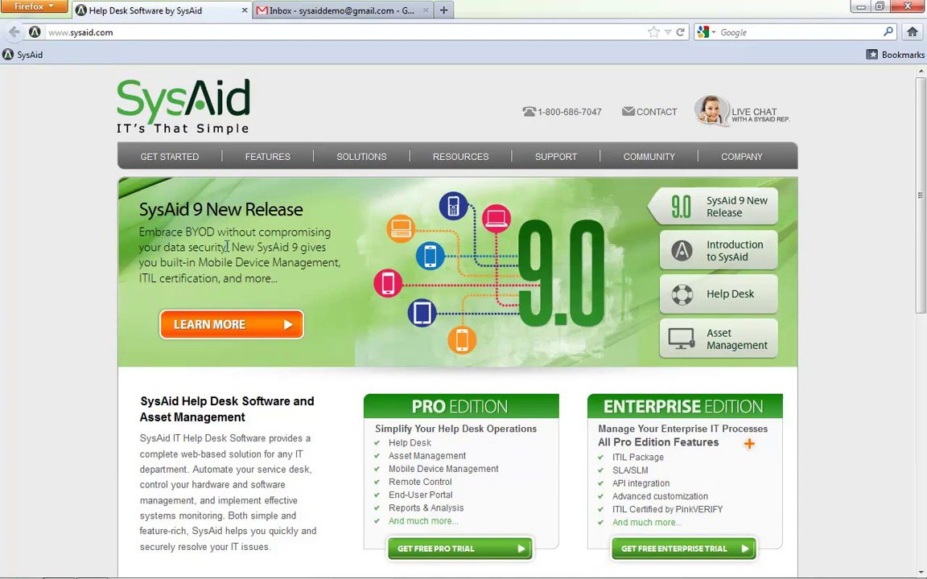
mouse_move(177, 165)
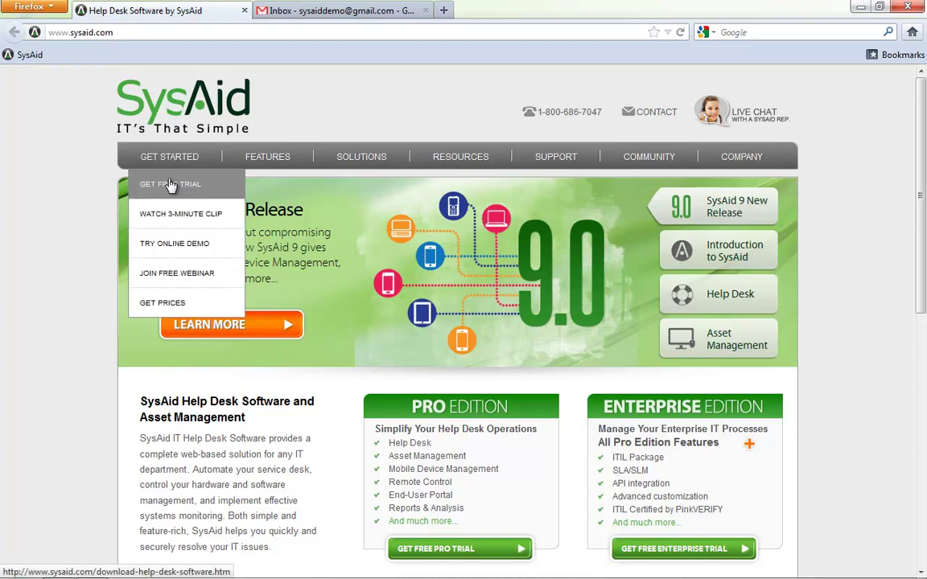
left_click(170, 185)
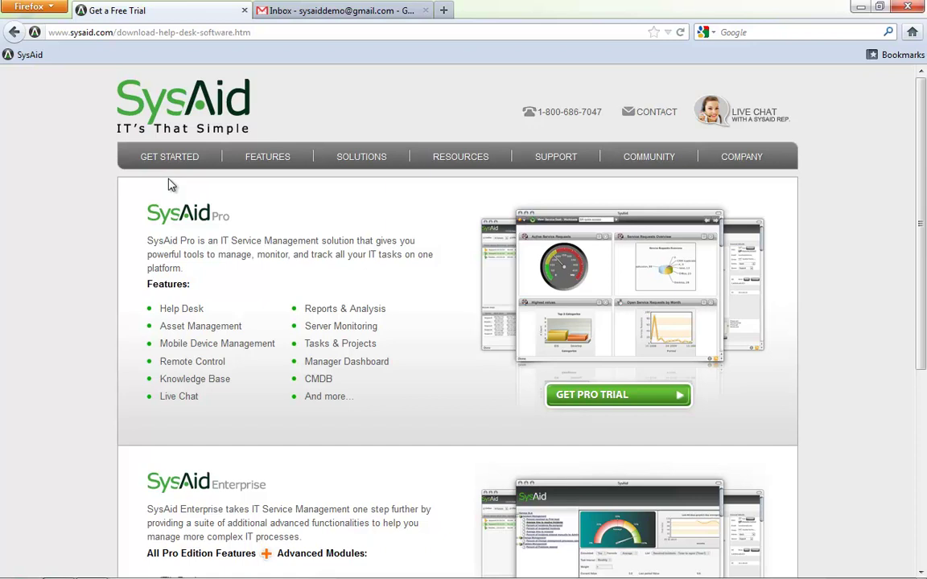
scroll(269, 266, "down", 5)
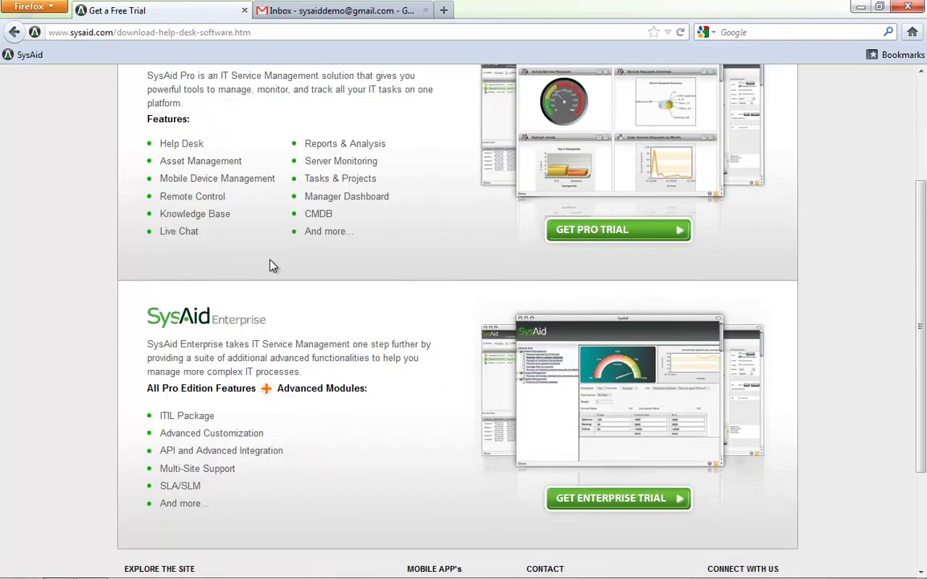
scroll(269, 268, "up", 4)
scroll(269, 268, "up", 1)
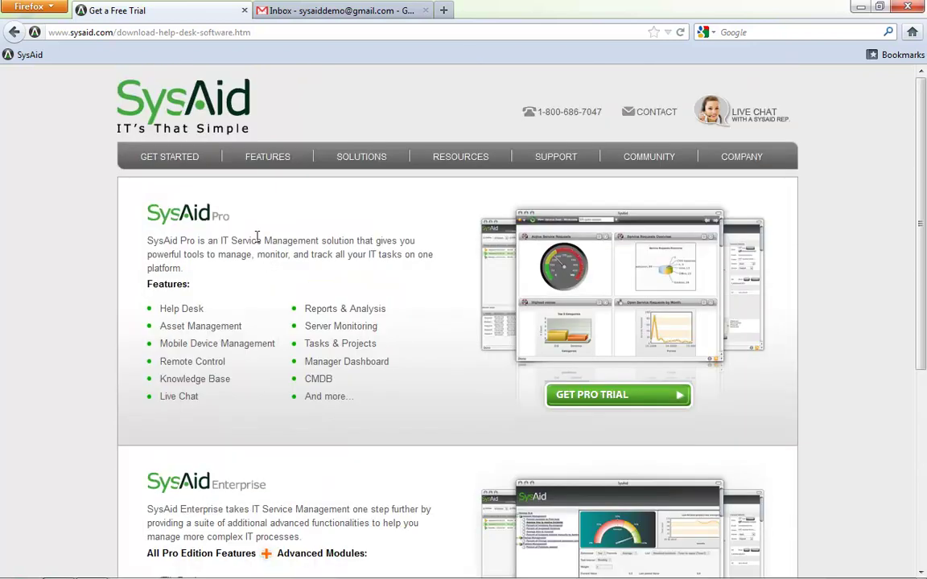
Open the SysAid Pro trial form and fill in first name, last name and company SysAid
left_click(612, 400)
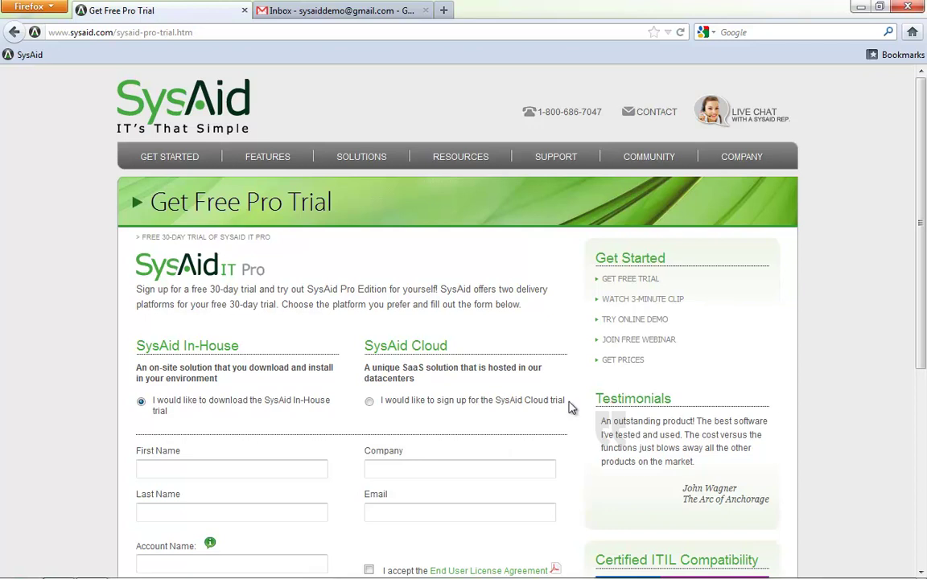
scroll(359, 384, "down", 4)
left_click(220, 304)
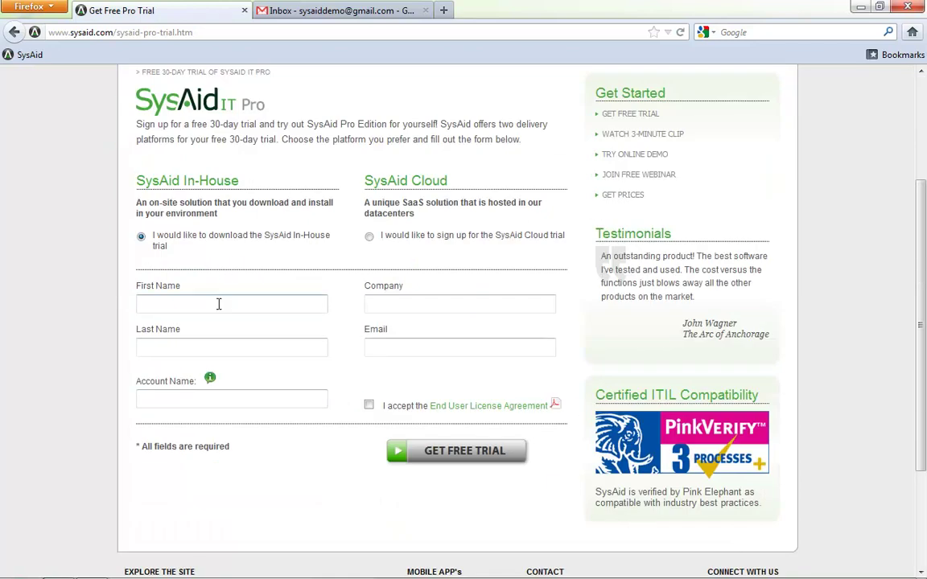
type("Joshua")
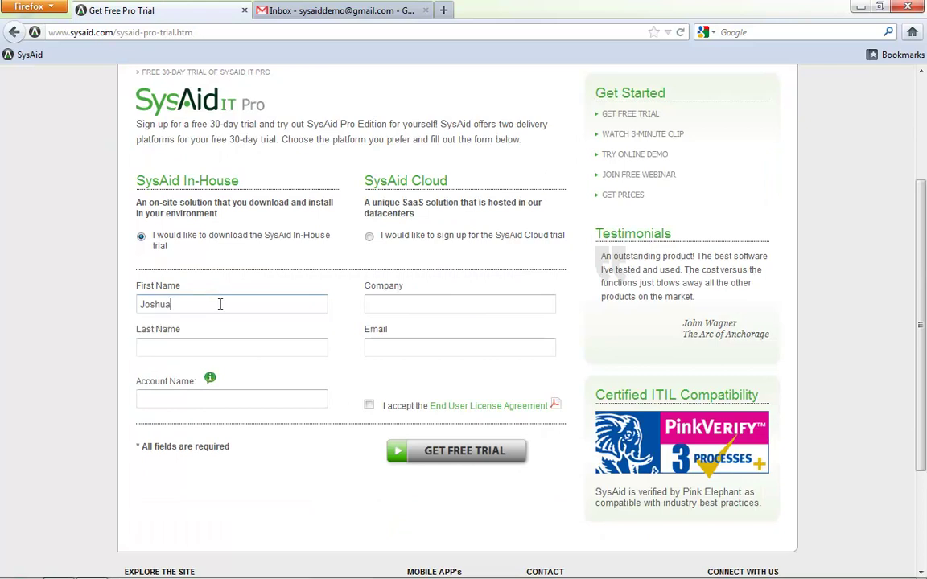
key("Tab")
type("Sc")
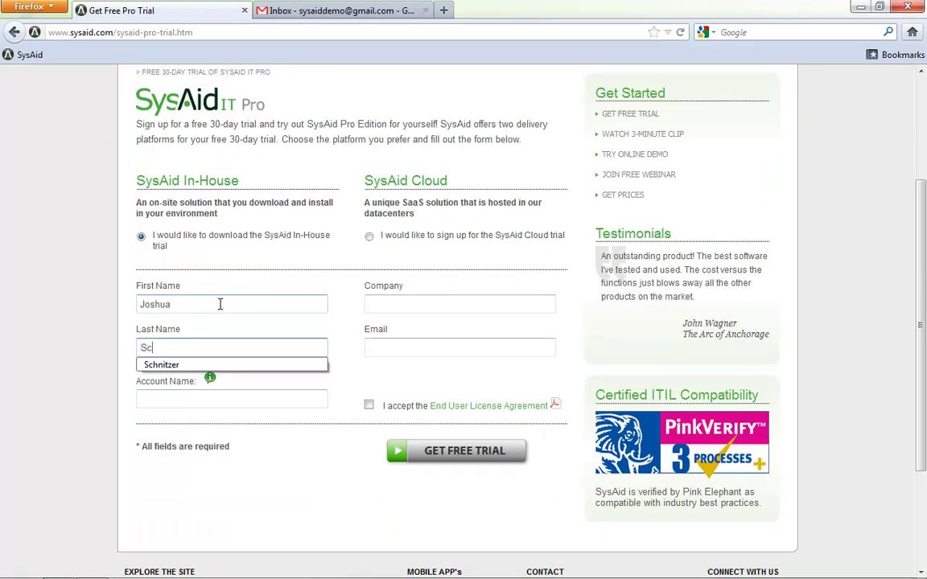
key("Down")
key("Return")
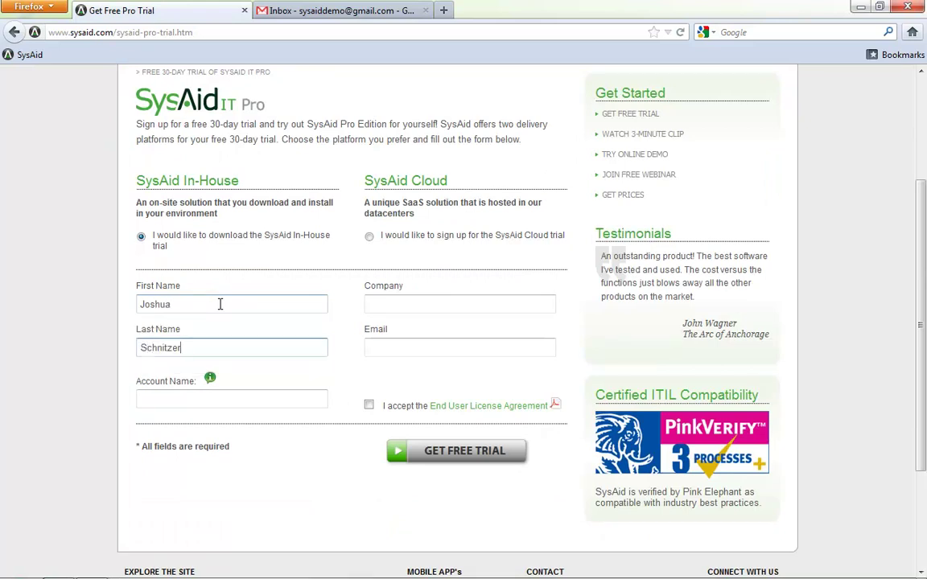
key("Tab")
type("Sys")
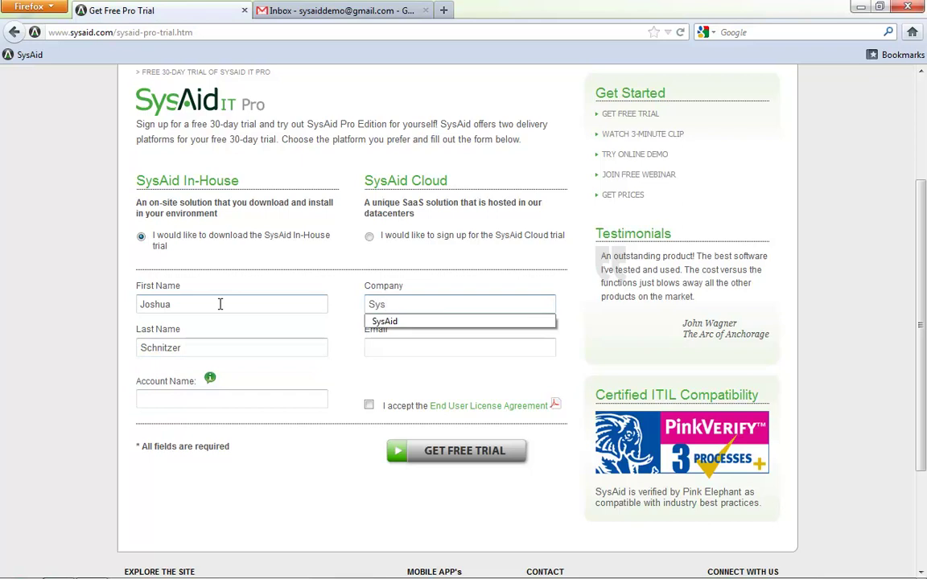
key("Down")
key("Return")
key("Tab")
Enter the e-mail address and account name, accept the EULA, and submit the trial signup
type("sys")
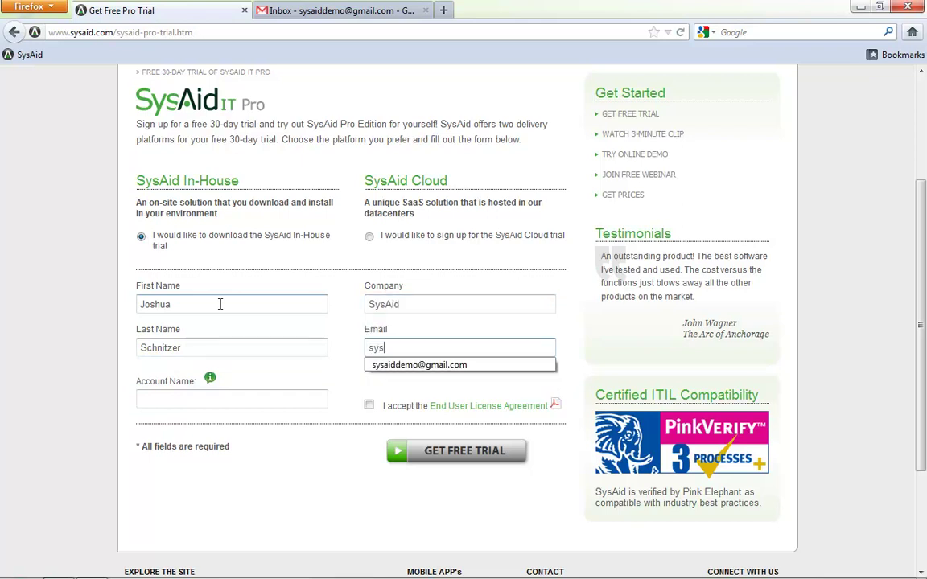
key("Down")
key("Return")
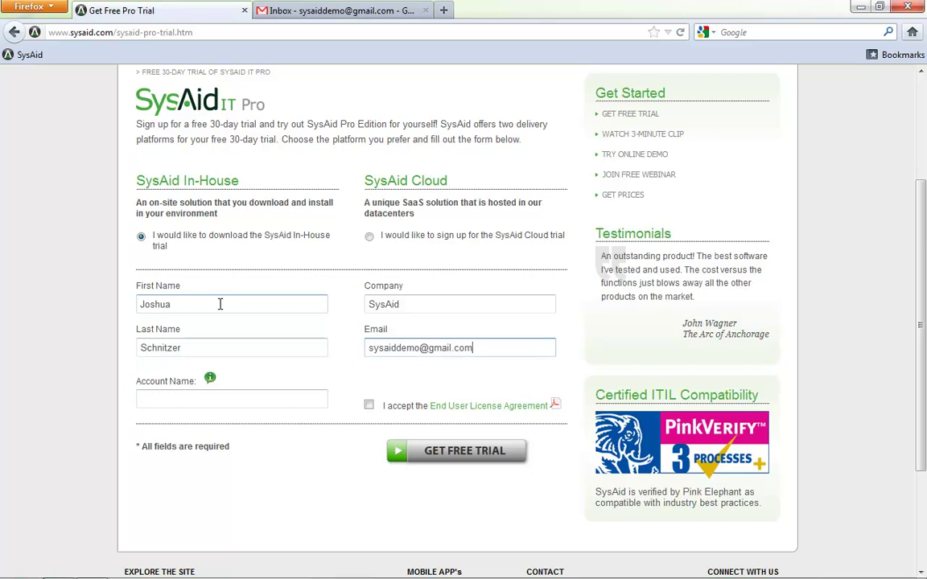
key("Tab")
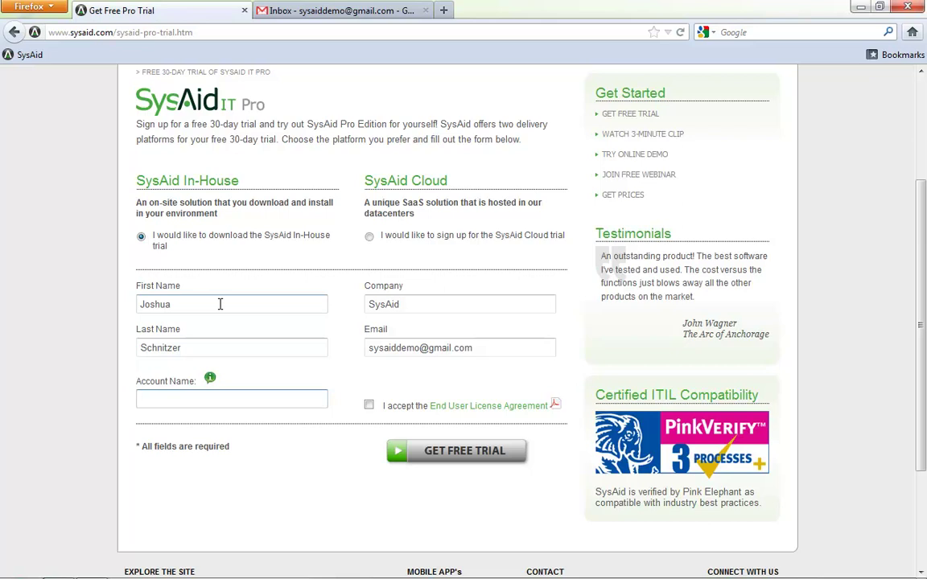
type("sys")
key("Down")
key("Down")
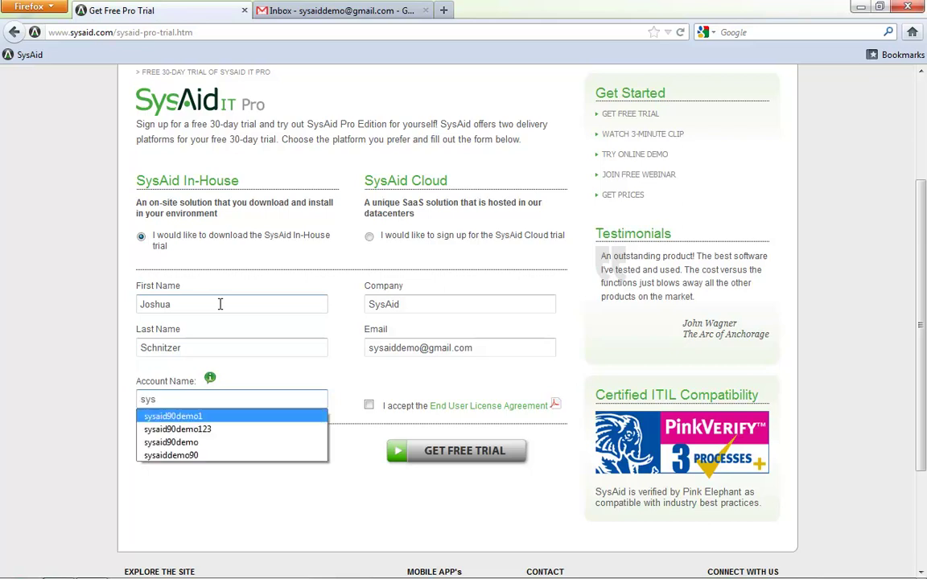
key("Return")
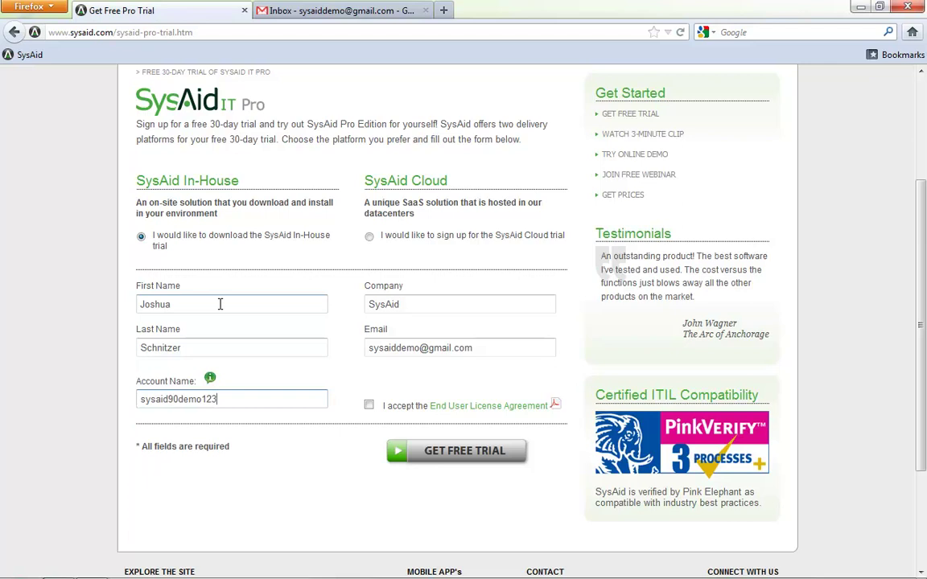
type("4")
left_click(369, 406)
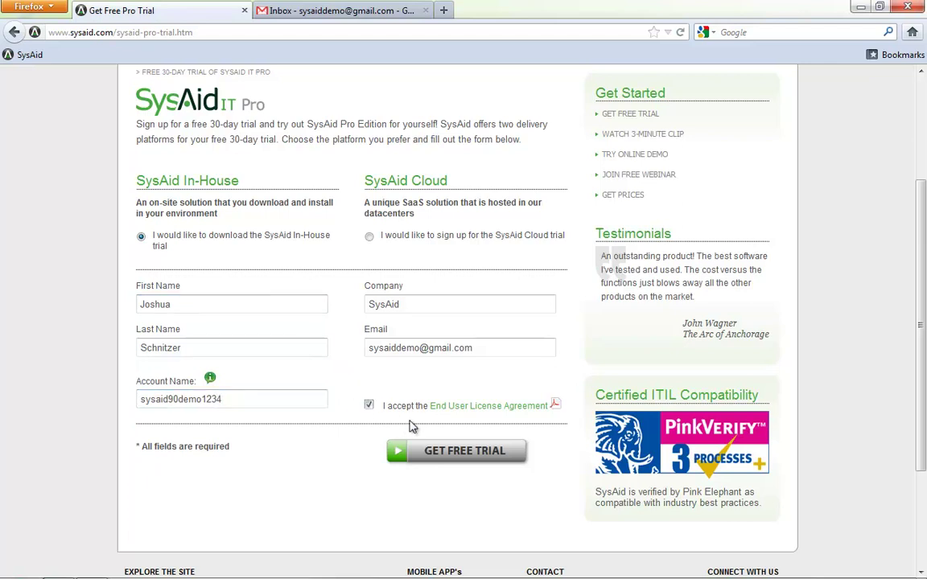
left_click(461, 451)
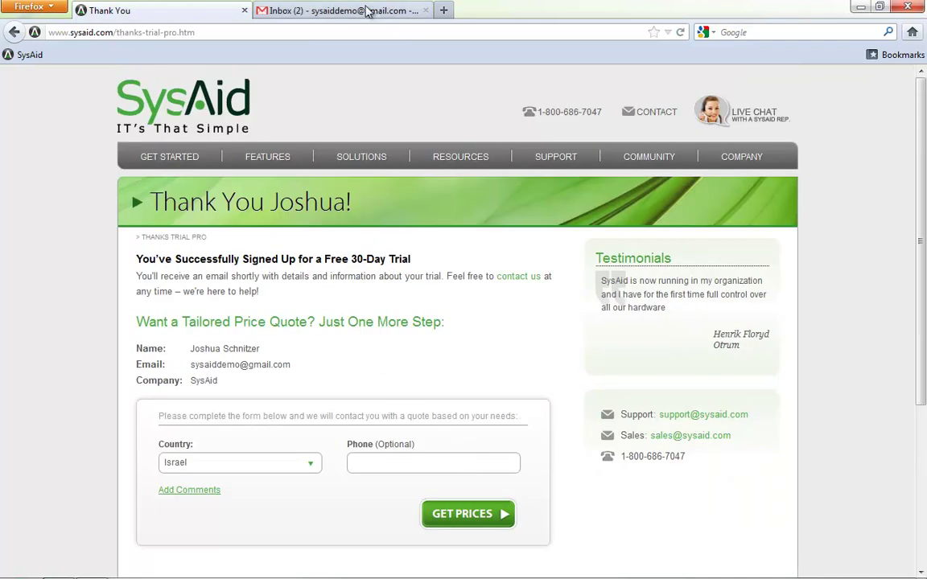
Open the 30-day trial e-mail in Gmail, scroll to the activation.xml attachment, then minimize Firefox
left_click(334, 11)
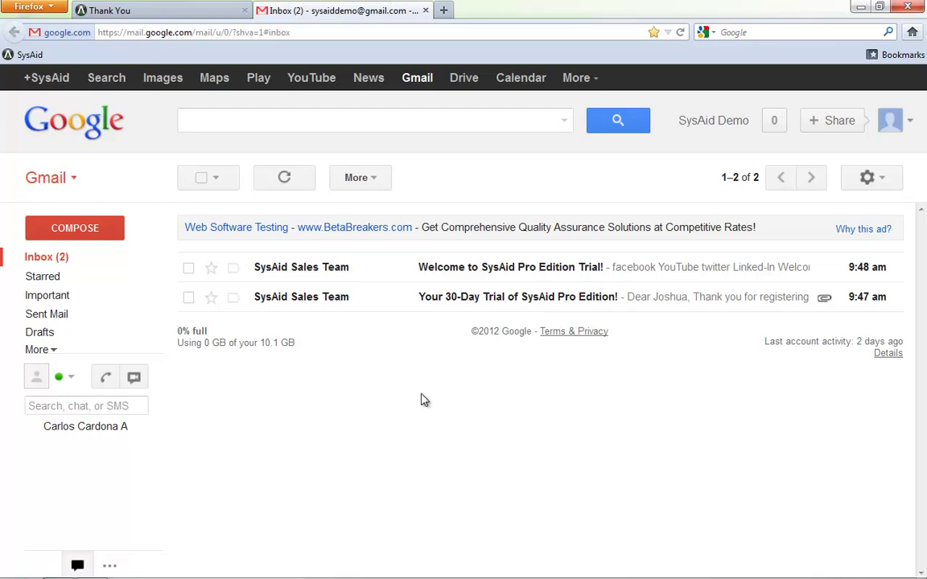
left_click(519, 298)
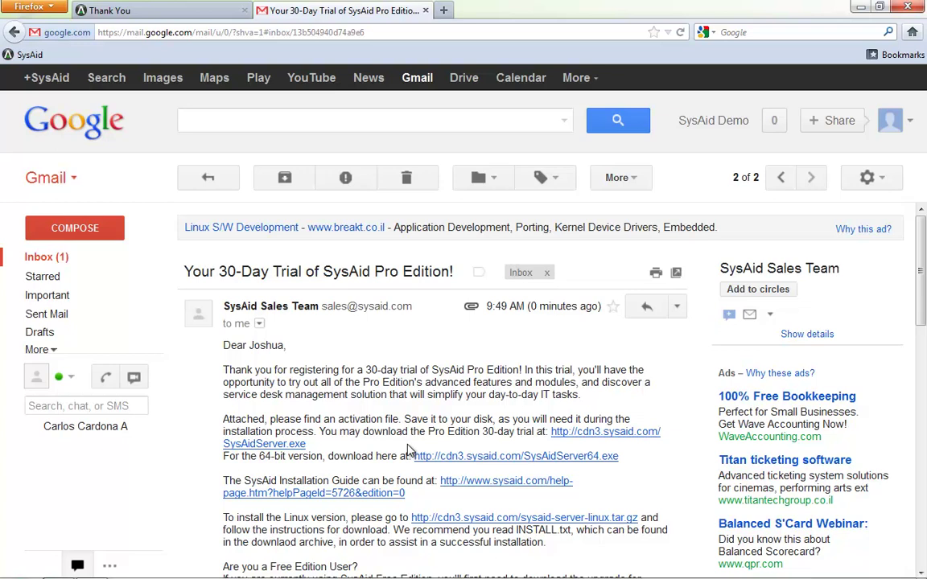
scroll(408, 451, "down", 1)
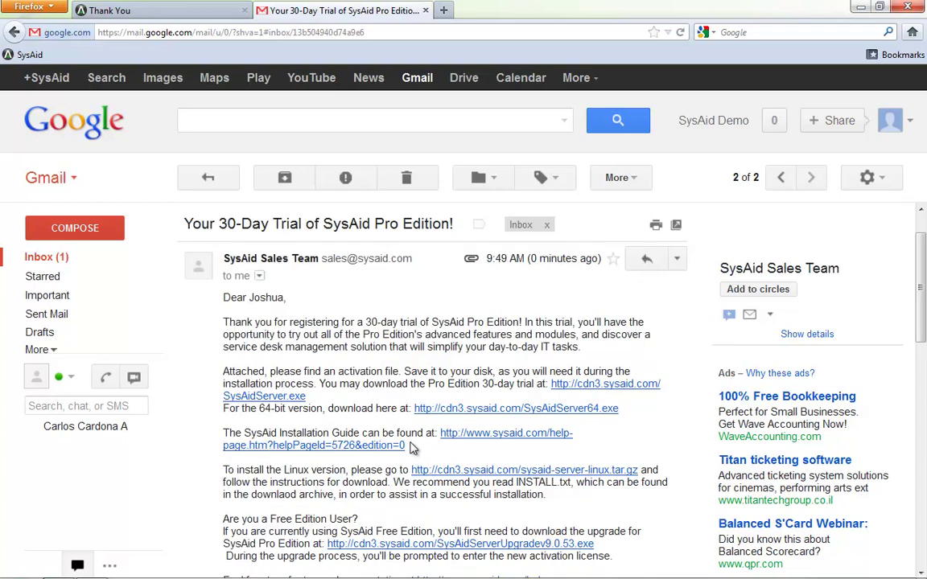
scroll(334, 463, "down", 1)
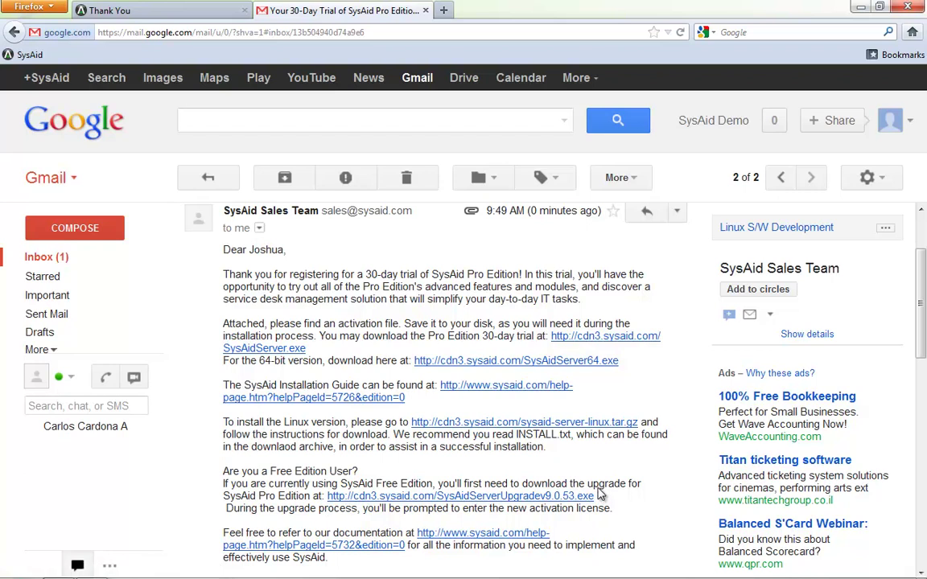
scroll(600, 492, "down", 5)
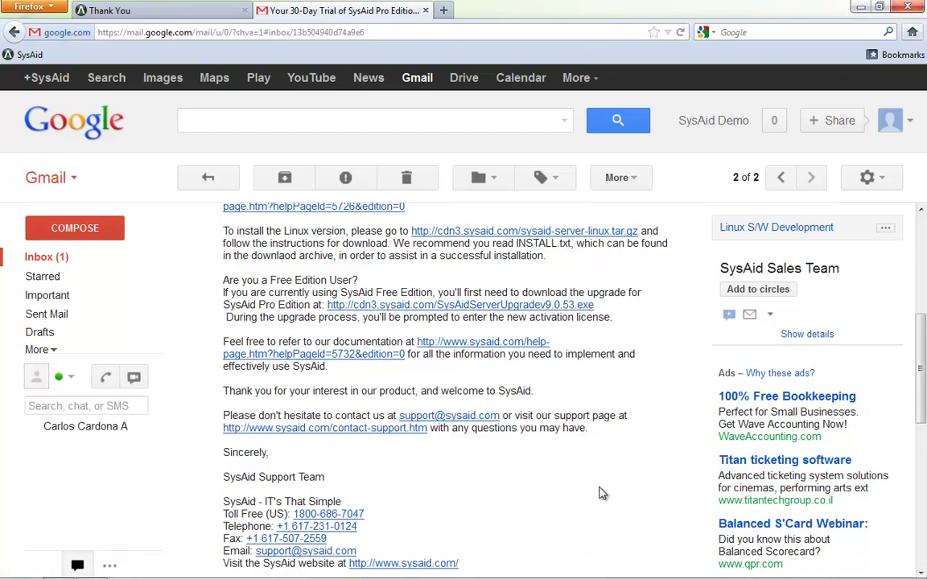
scroll(600, 493, "down", 1)
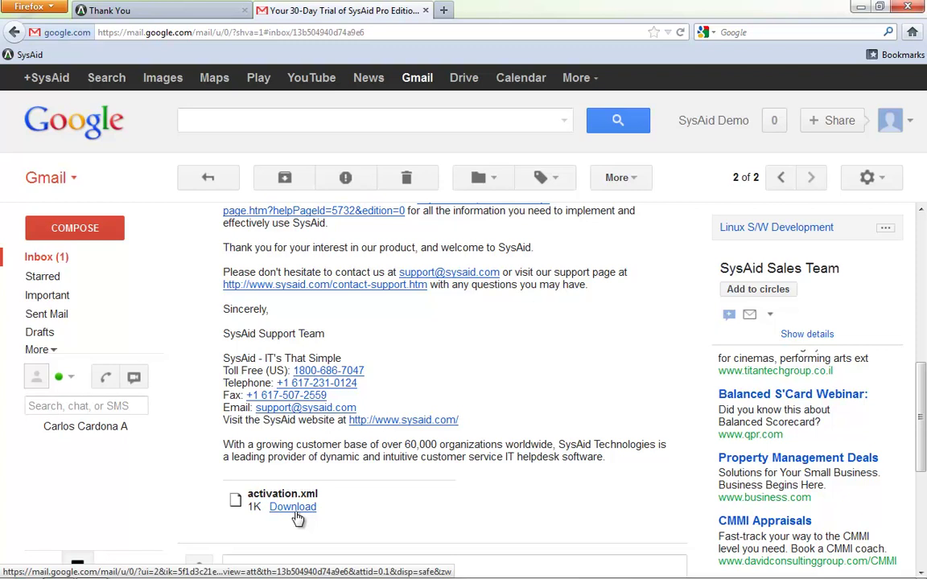
left_click(861, 6)
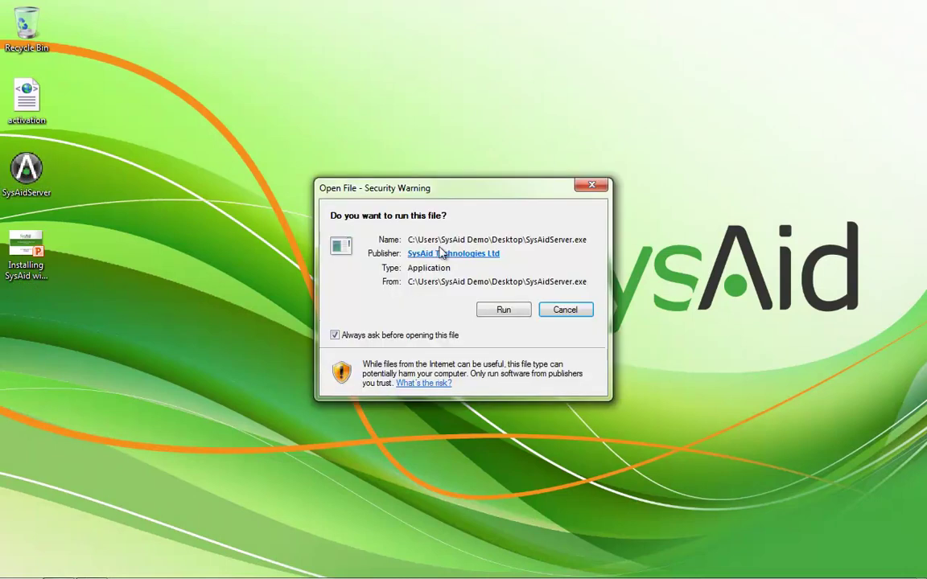
Run SysAidServer.exe, accept the license terms, and continue to Setup Type with Customized selected
left_click(501, 310)
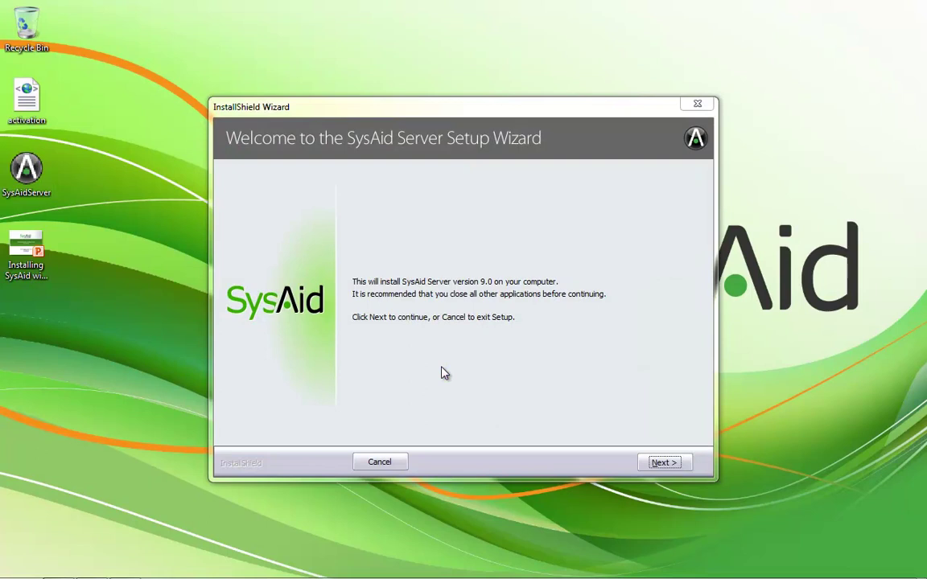
left_click(663, 462)
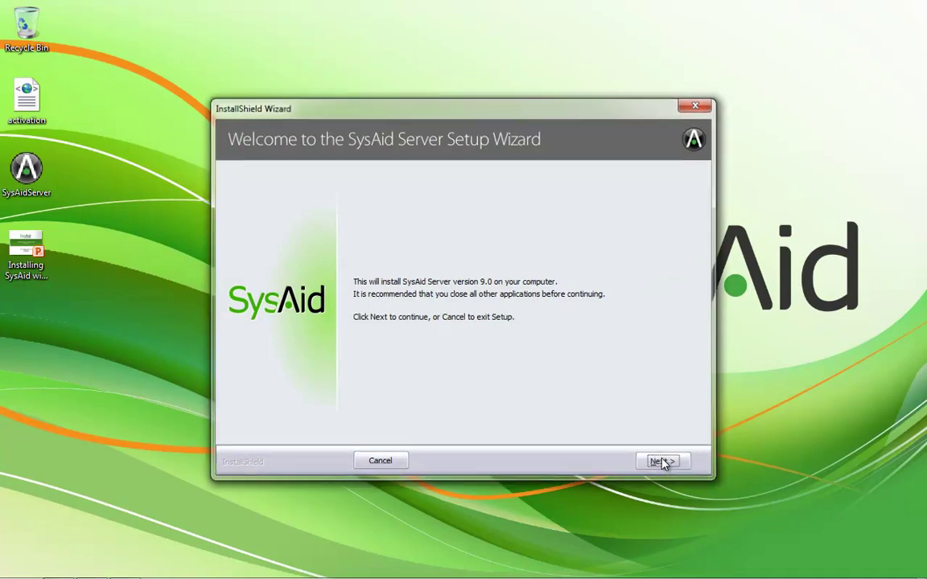
left_click(467, 402)
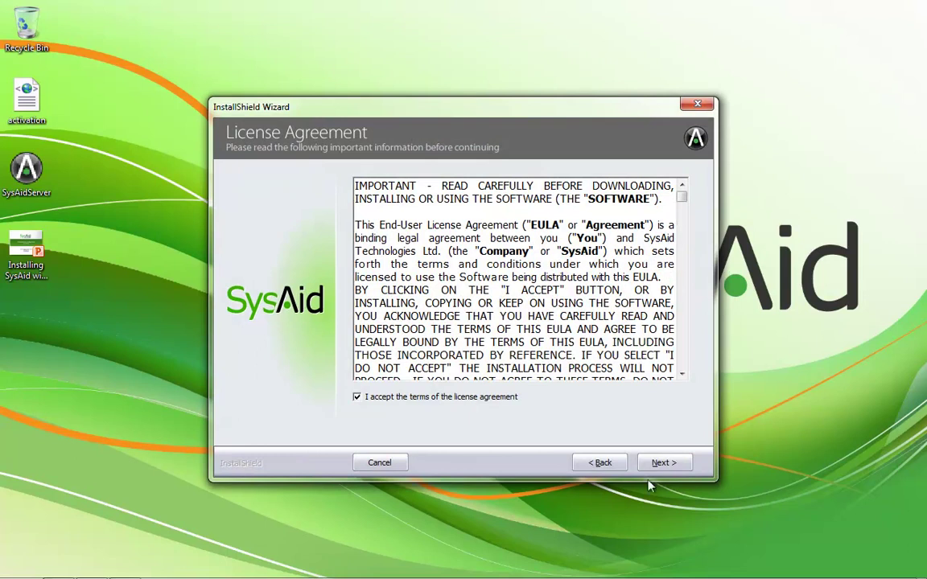
left_click(668, 467)
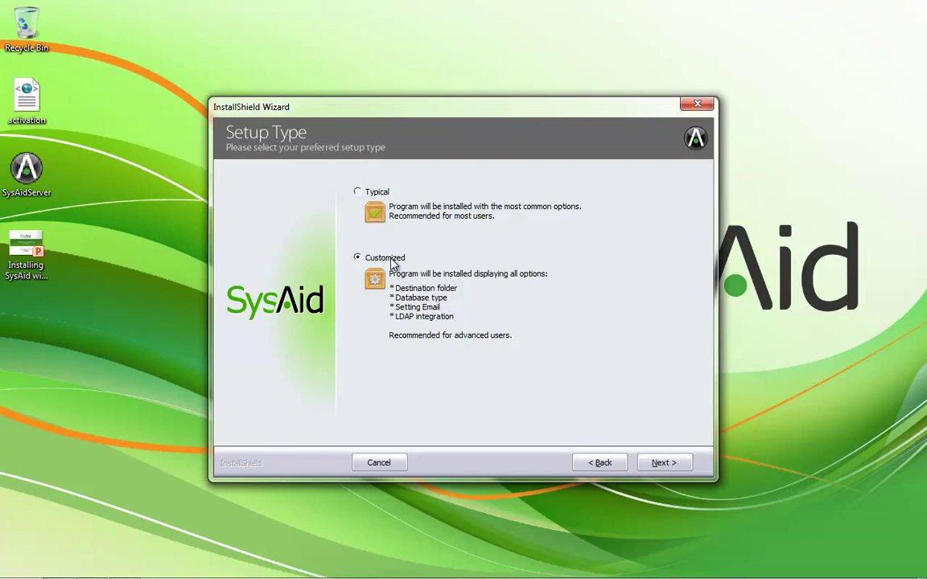
Continue with Customized setup, keeping the default install folder and Start Menu folder
left_click(663, 462)
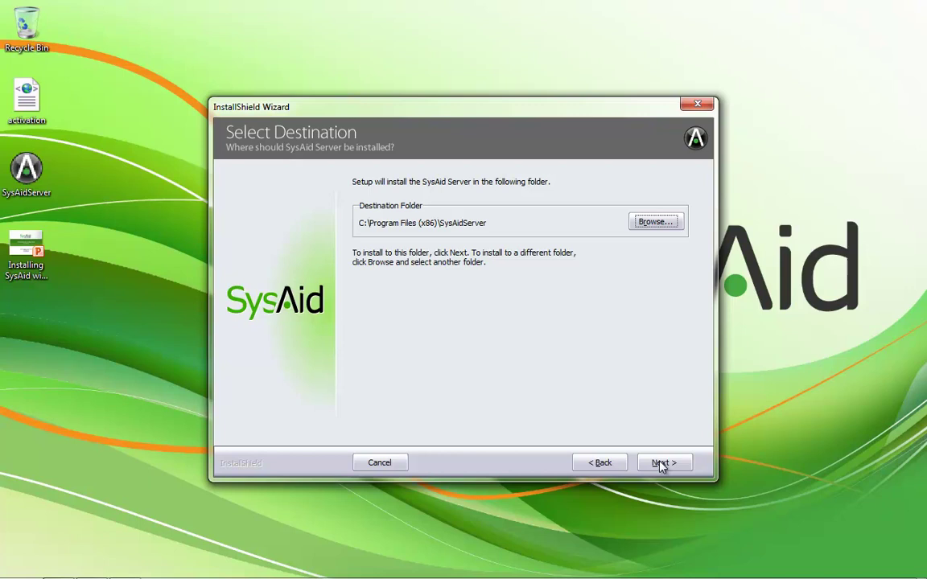
left_click(660, 464)
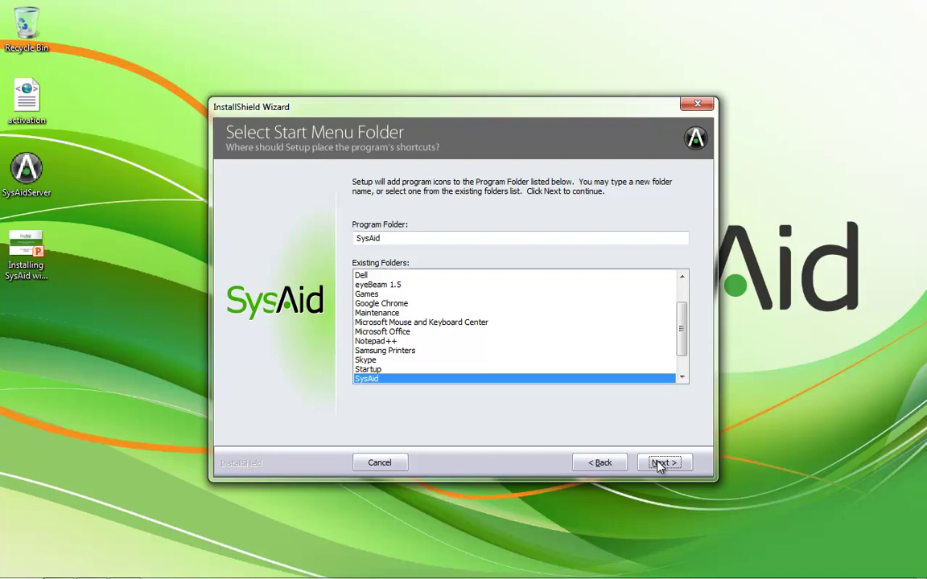
left_click(660, 464)
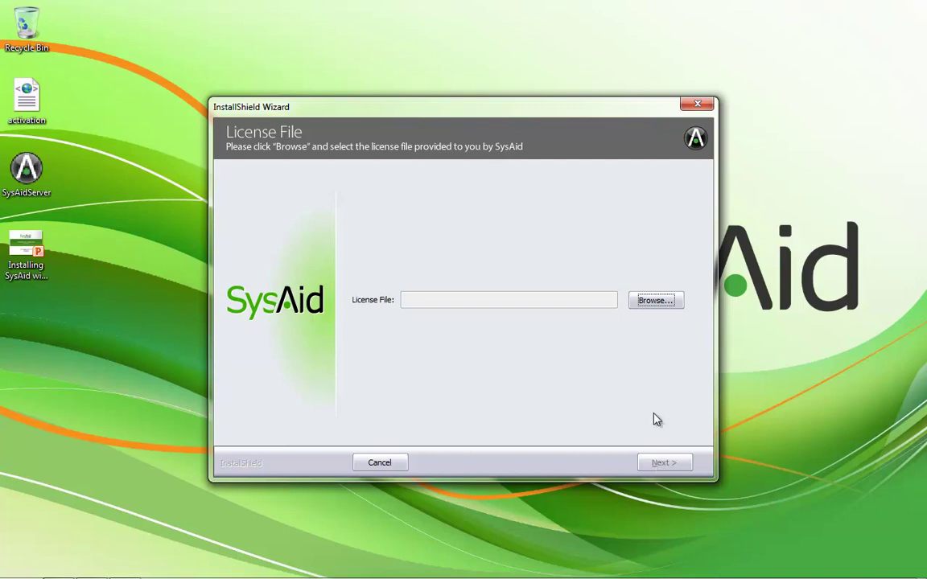
Load activation.xml from the Desktop as the license file and continue to database selection
left_click(653, 300)
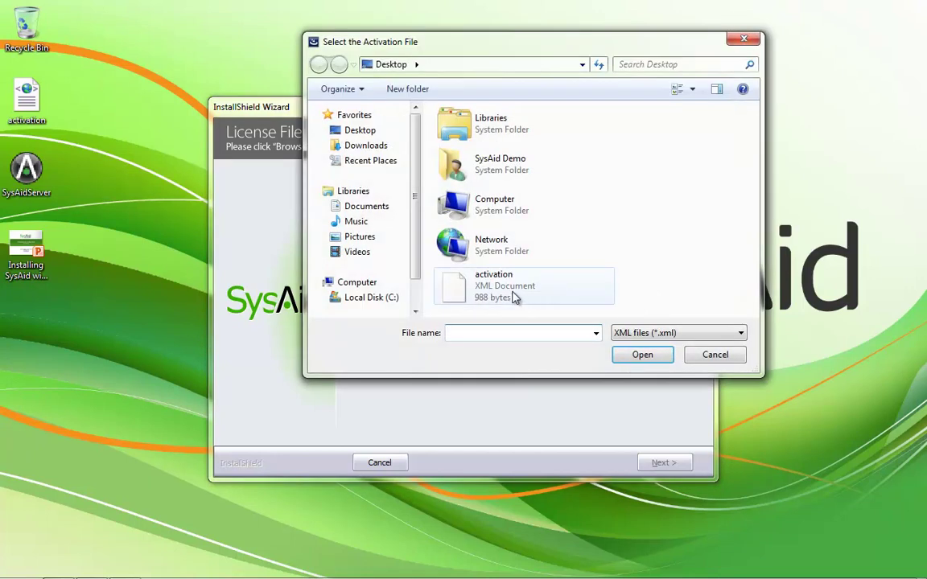
left_click(515, 294)
left_click(642, 355)
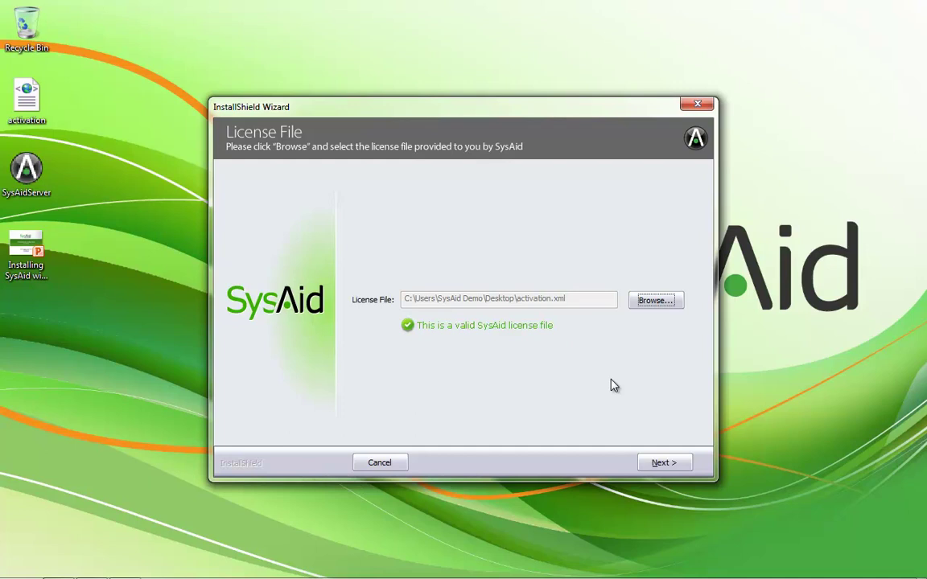
left_click(661, 464)
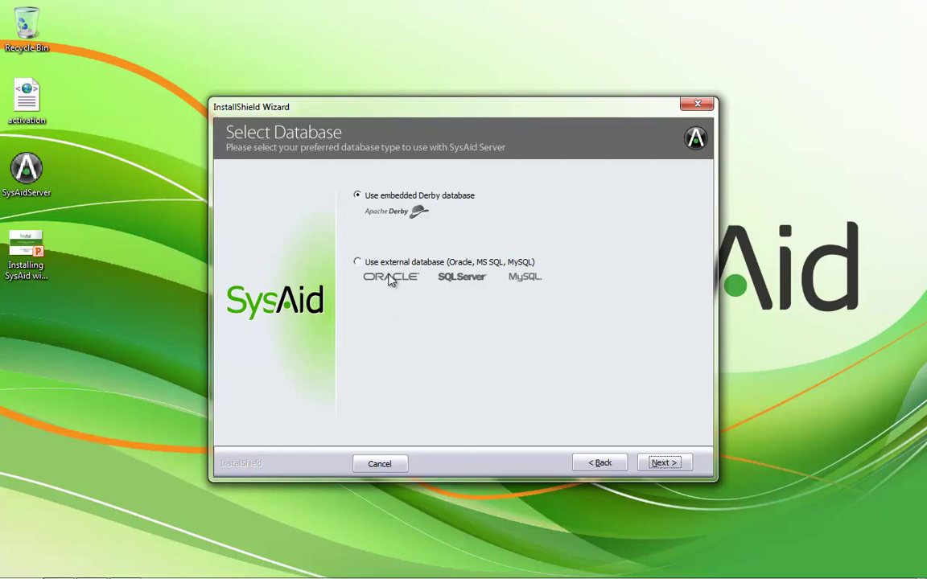
Choose an external database and set the JDBC URL to 10.1.10.210:1433/sysaiddemo
left_click(400, 270)
left_click(660, 464)
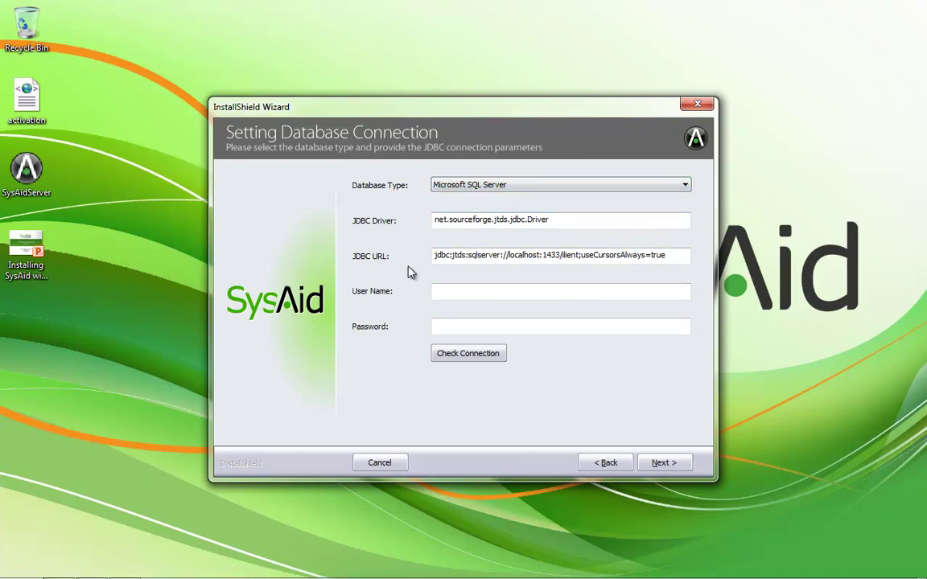
left_click(541, 255)
key("BackSpace")
key("BackSpace")
key("BackSpace")
key("BackSpace")
key("BackSpace")
key("BackSpace")
key("BackSpace")
key("BackSpace")
key("BackSpace")
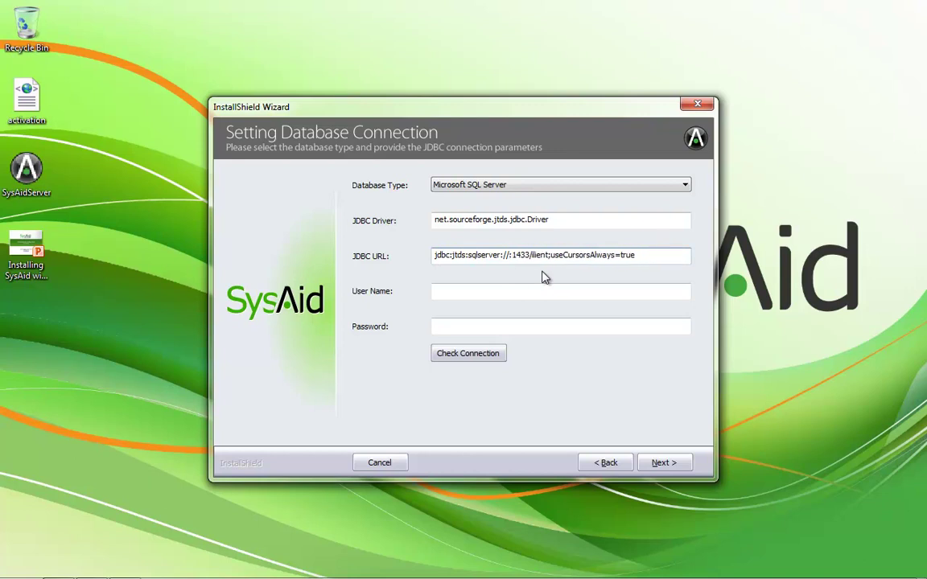
type("10.")
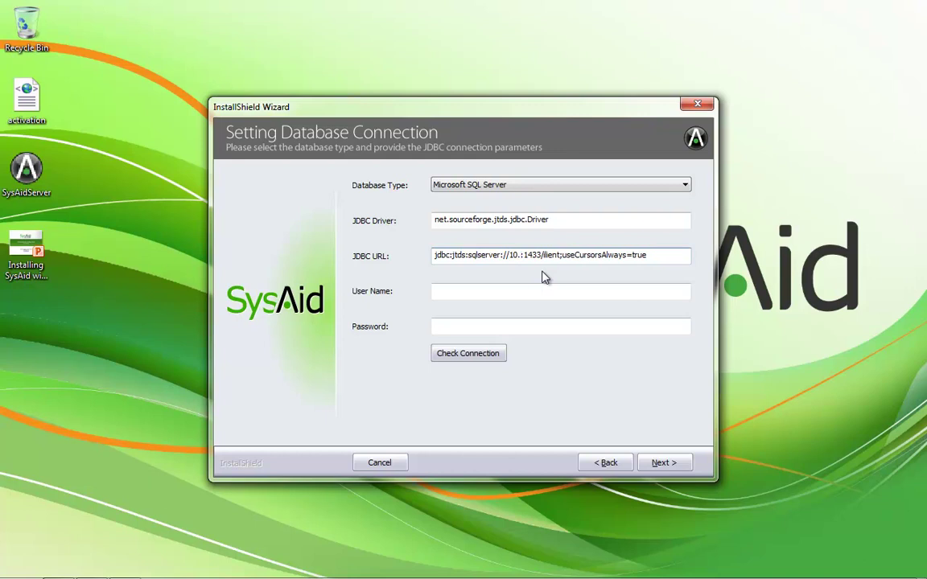
type("1.10.")
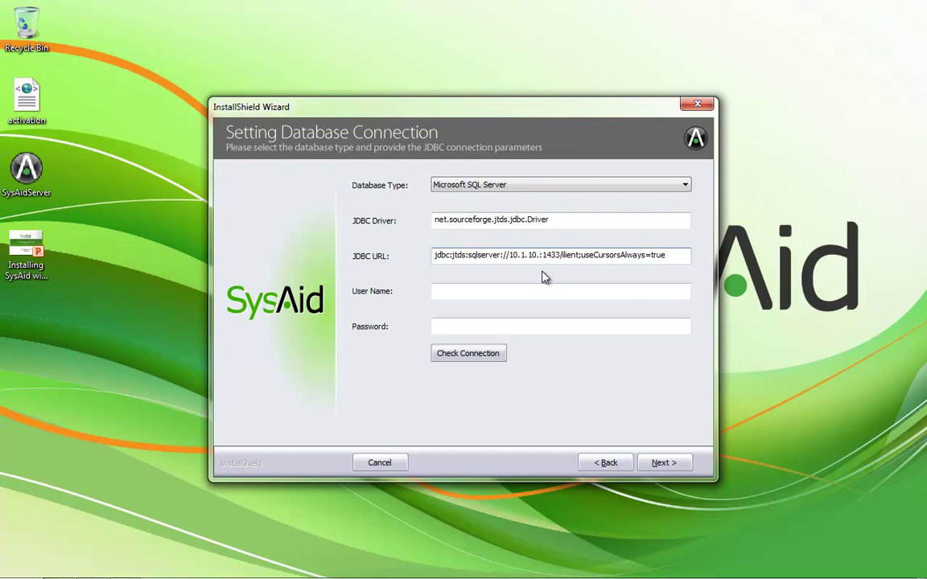
type("210")
key("BackSpace")
key("BackSpace")
key("BackSpace")
key("BackSpace")
key("BackSpace")
key("BackSpace")
type("sysaiddemo")
Enter database user sa and its password, verify the connection succeeds, and continue
left_click(513, 296)
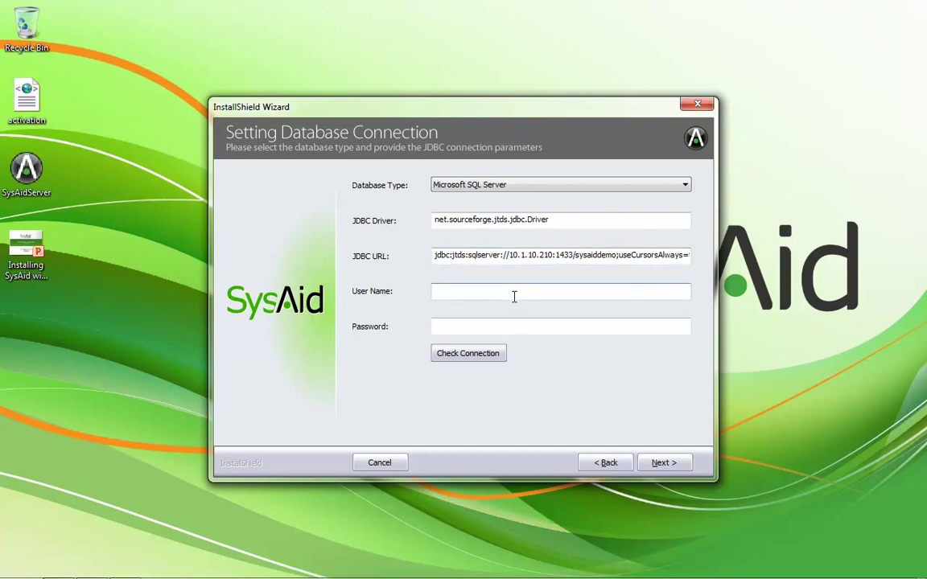
type("sa")
key("Tab")
type("password")
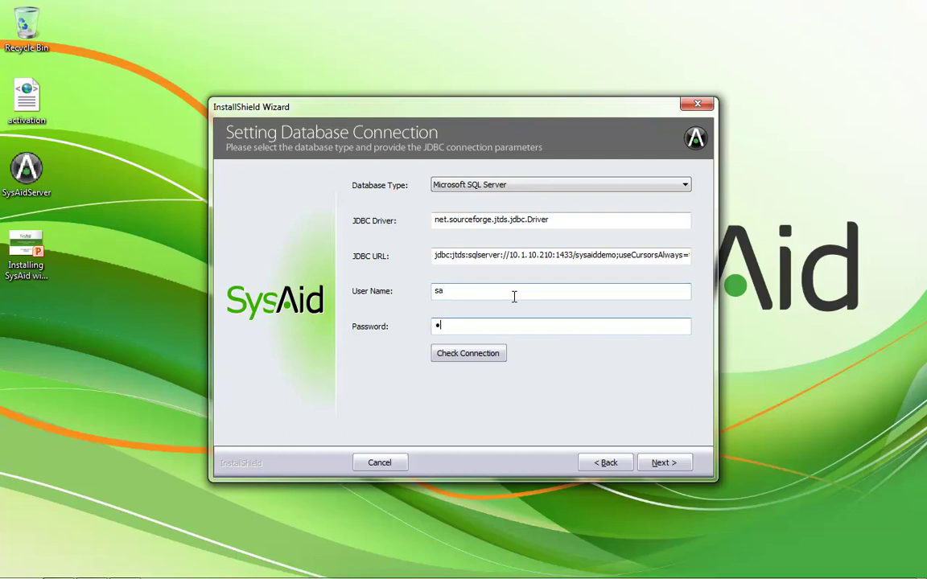
type("d")
left_click(483, 359)
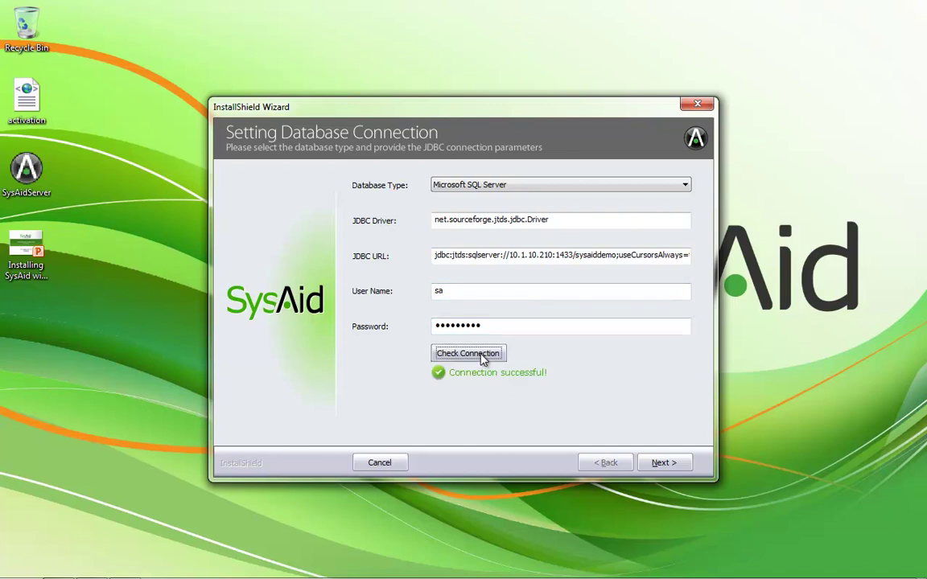
left_click(658, 465)
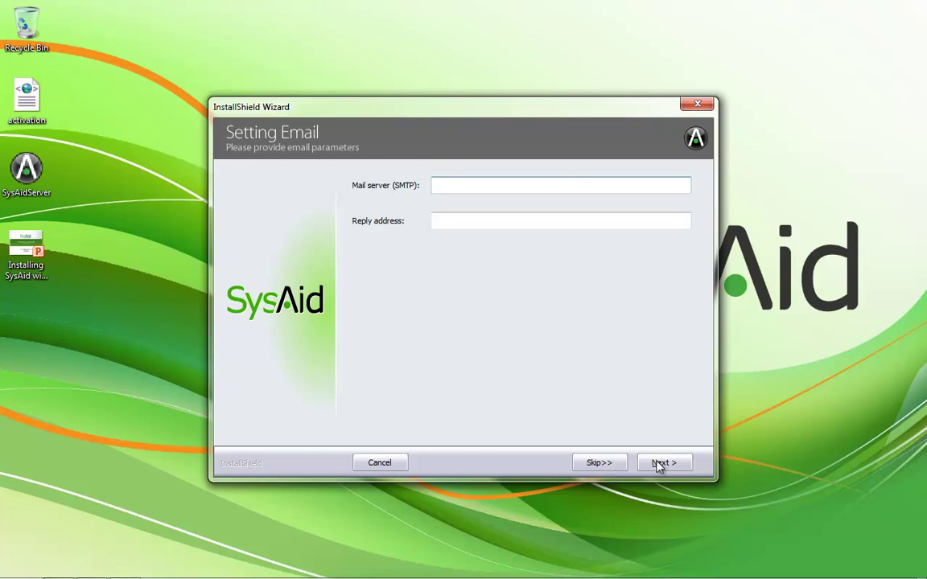
Skip e-mail settings, keep HTTP port 8080, skip LDAP, and keep English (United States)
left_click(604, 467)
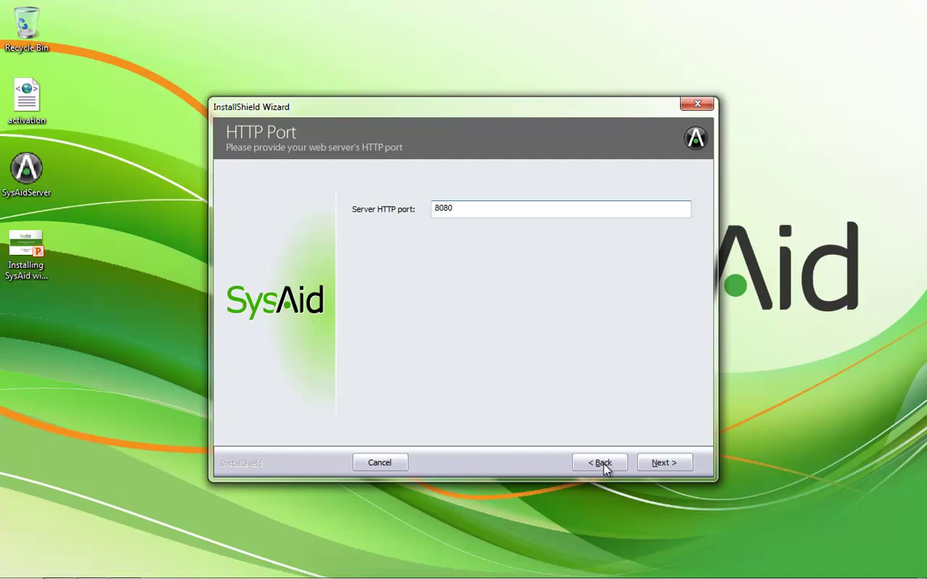
left_click(659, 465)
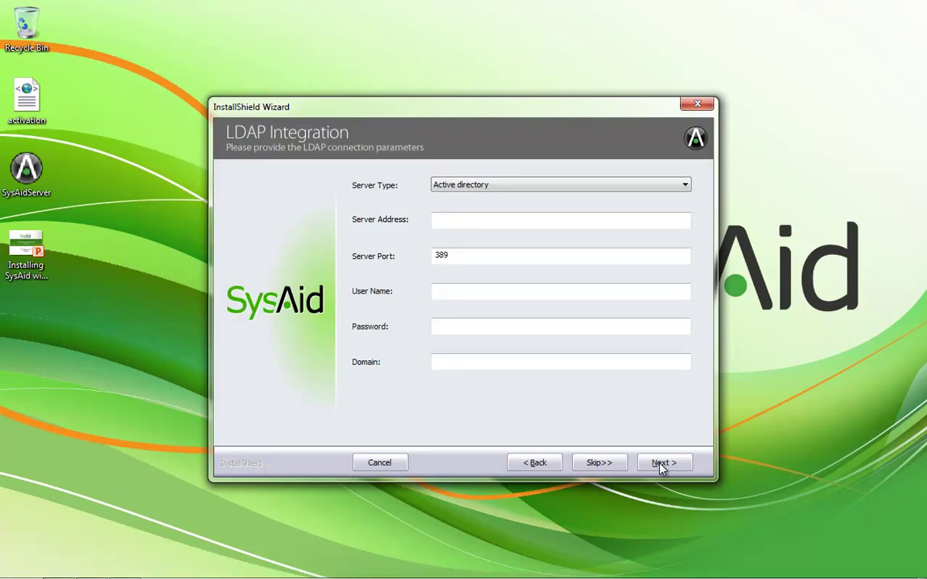
left_click(599, 464)
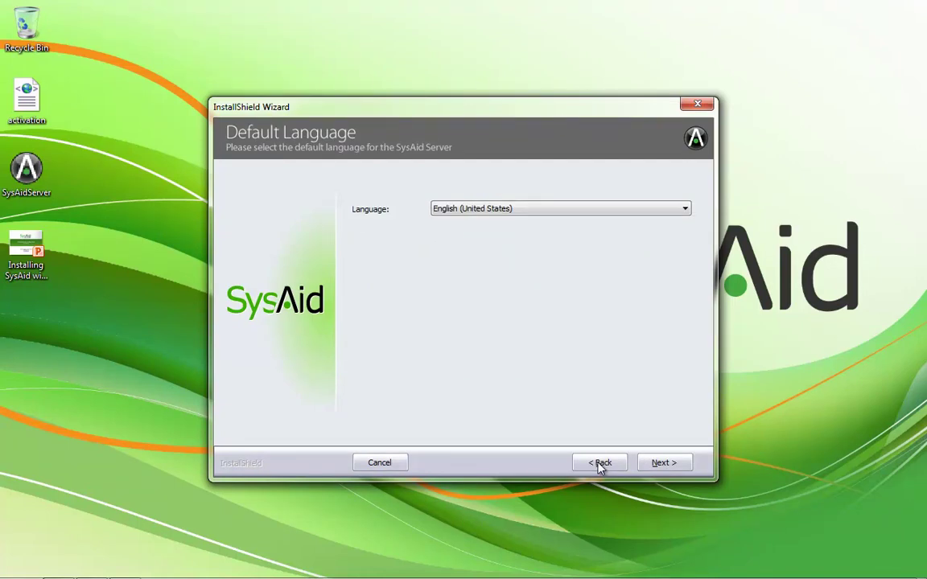
left_click(644, 212)
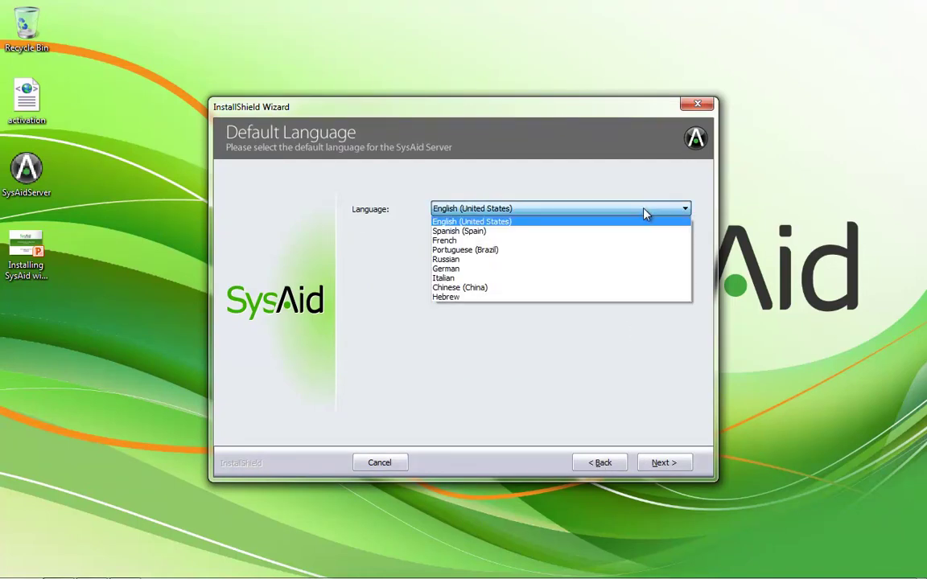
left_click(643, 211)
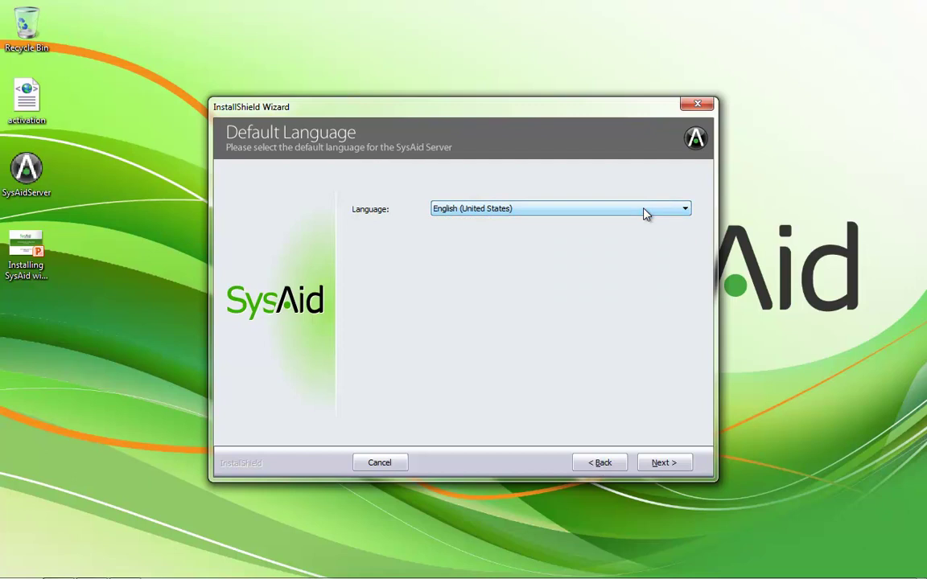
left_click(663, 464)
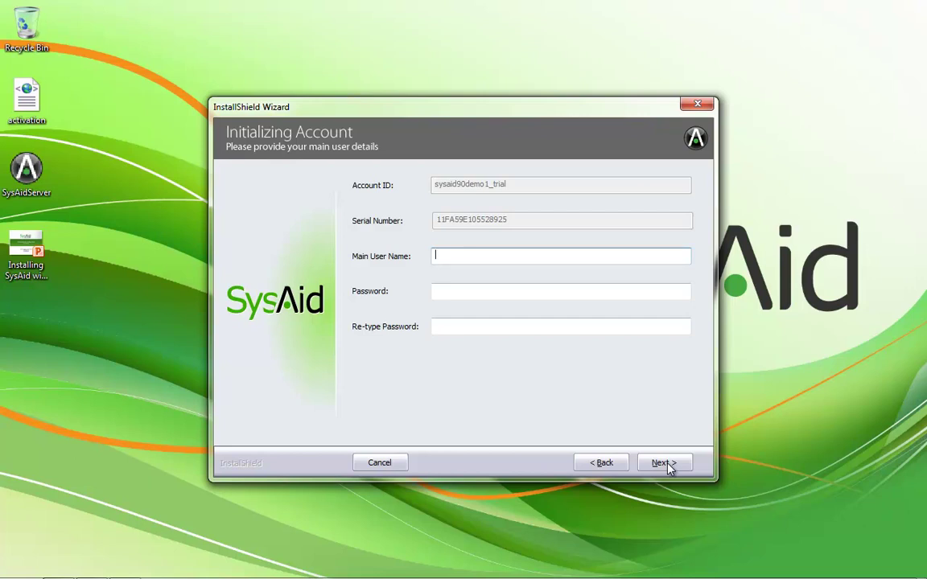
Create main user 'sysaid' with a matching password and finish the installation
type("sysaid")
key("Tab")
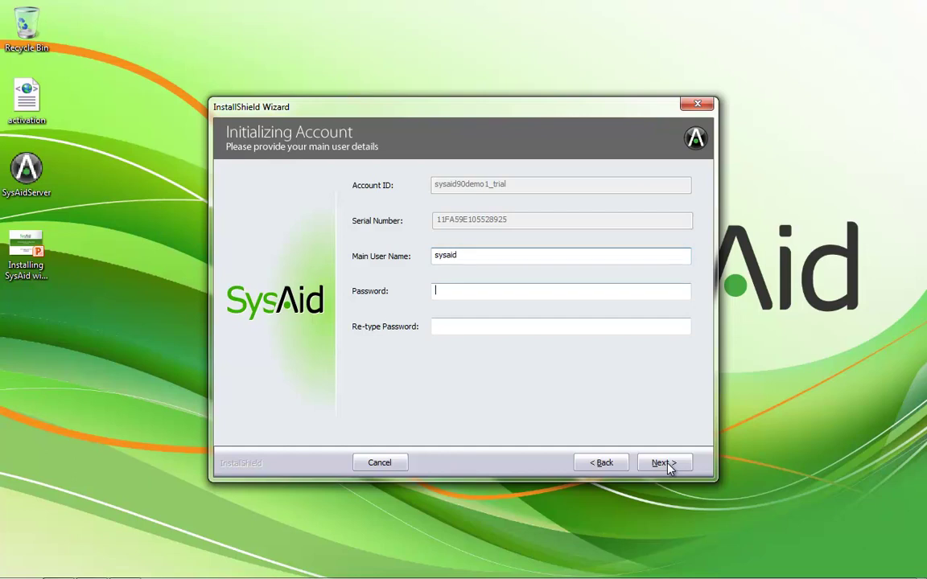
type("sysaid12")
key("Tab")
type("sysai")
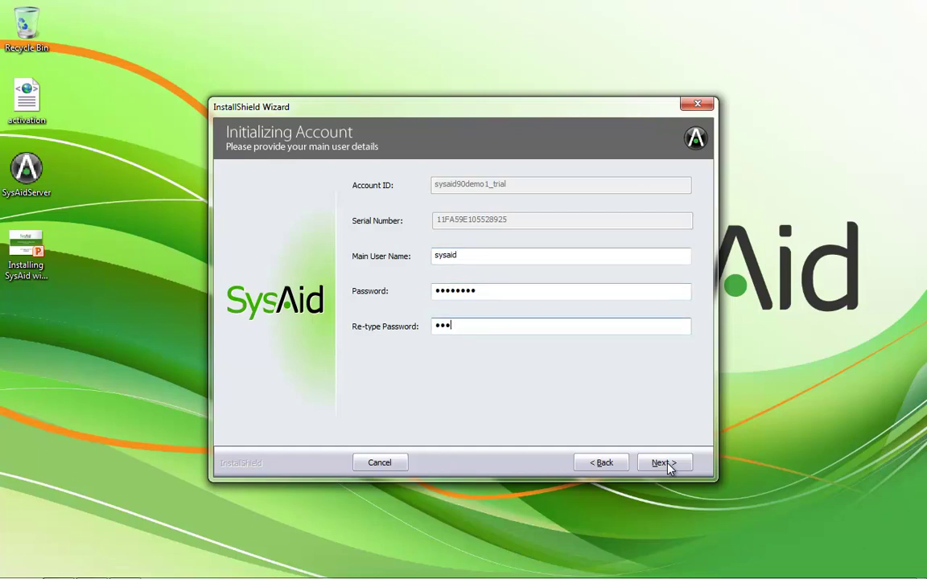
type("d12")
left_click(679, 469)
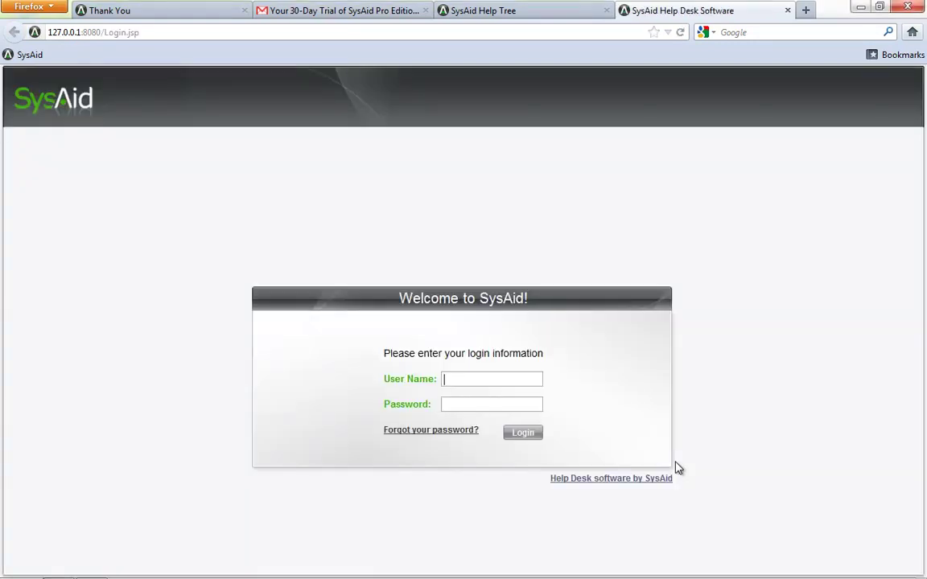
In the SysAid Help Tree, expand User Management and SLA, then return to the login tab
left_click(500, 13)
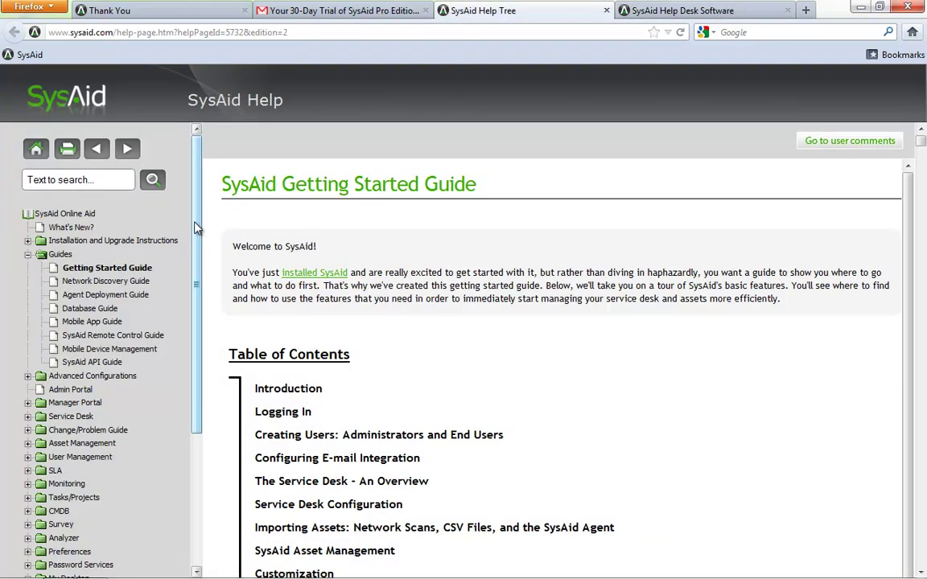
left_click_drag(196, 227, 190, 406)
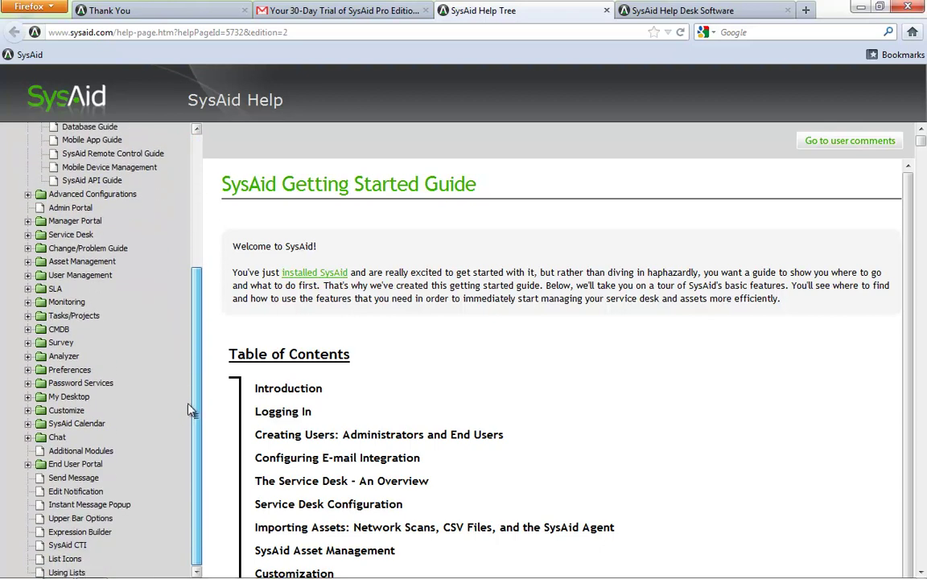
left_click_drag(201, 363, 178, 363)
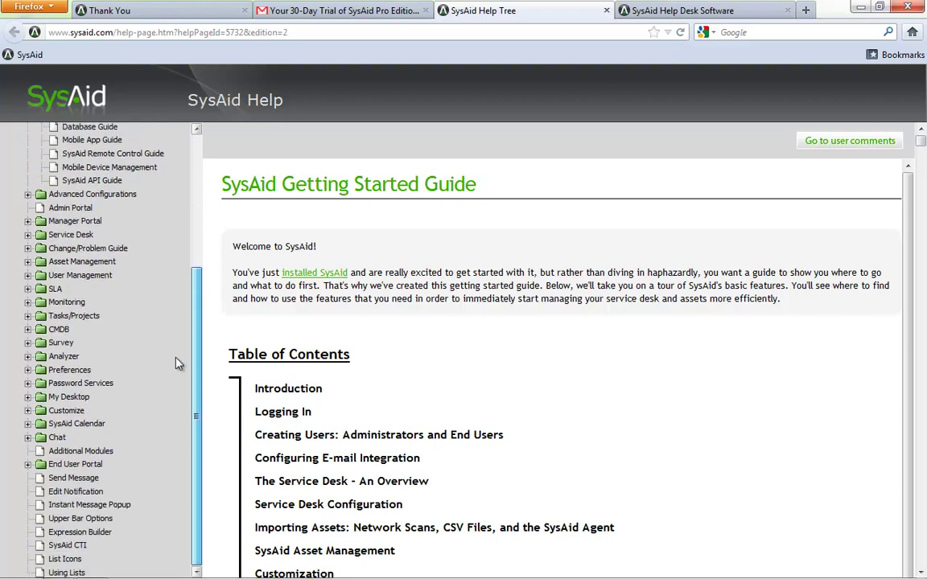
left_click(28, 275)
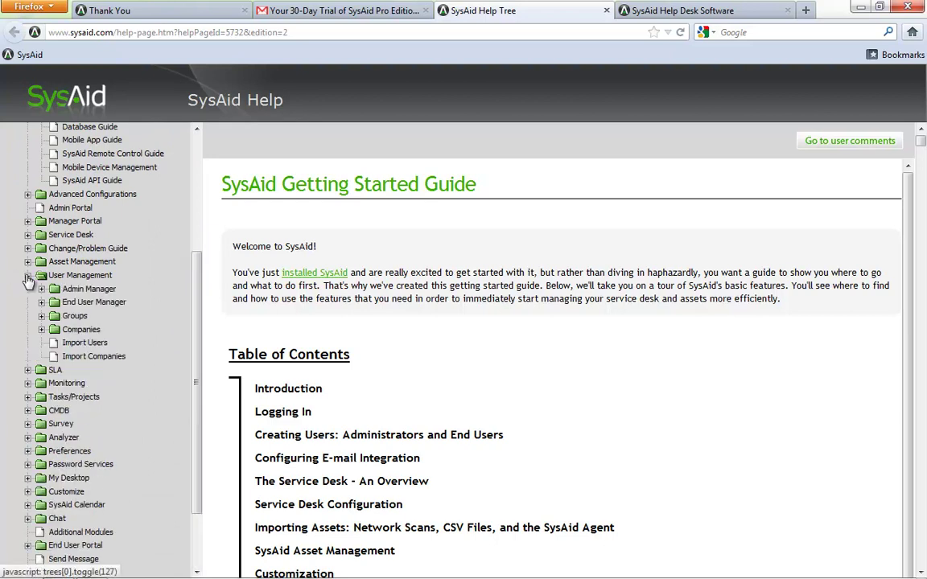
left_click(29, 370)
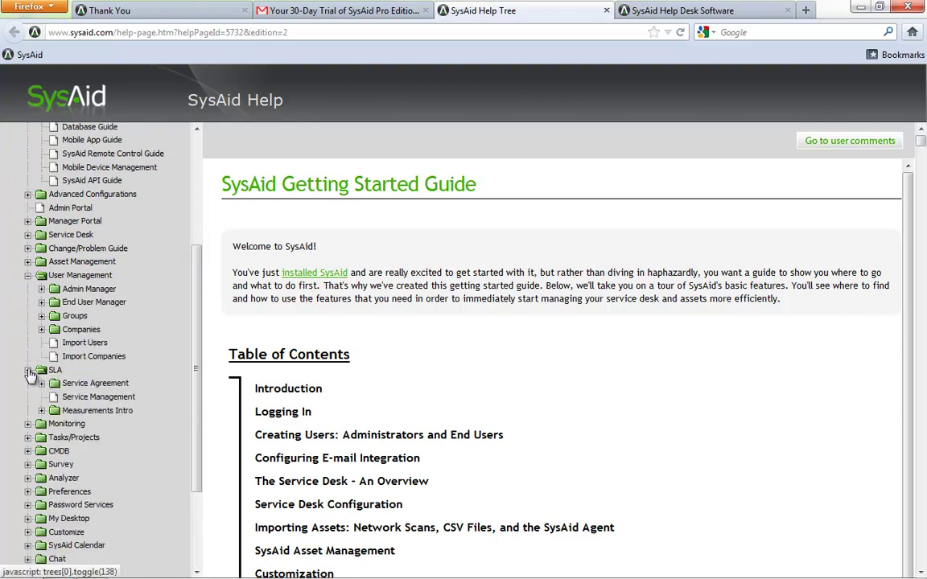
left_click(669, 10)
Log in to the SysAid web console as sysaid with the account password
type("sysaid")
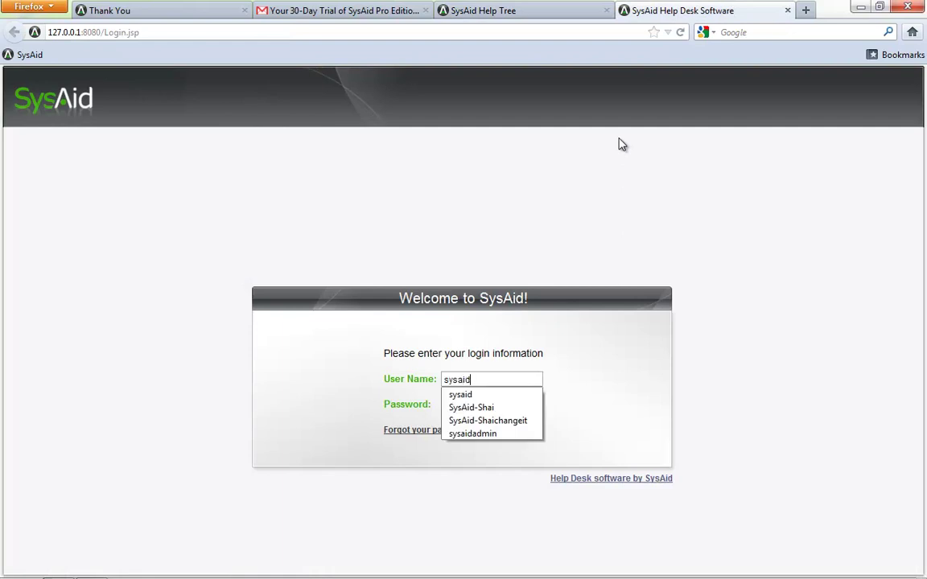
key("Tab")
type("dummy123")
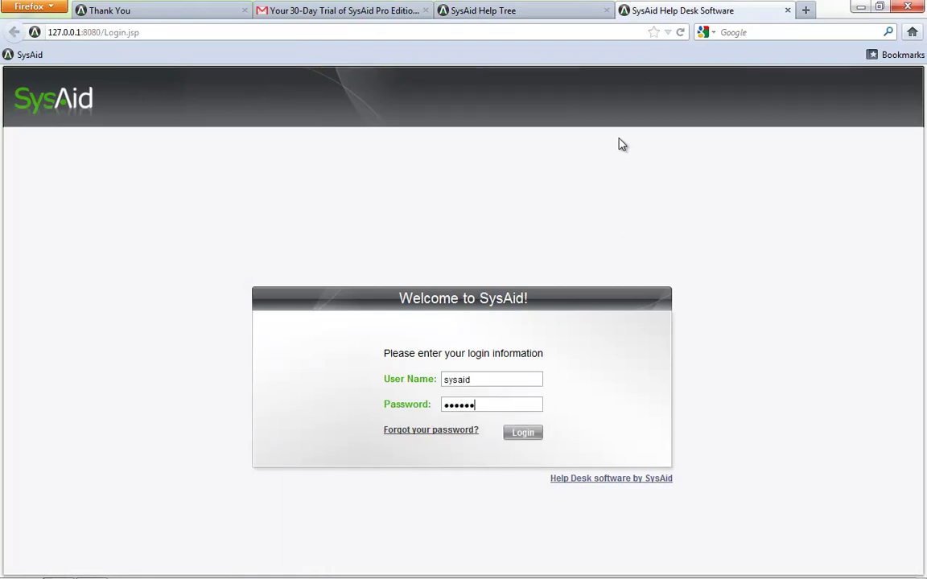
key("Return")
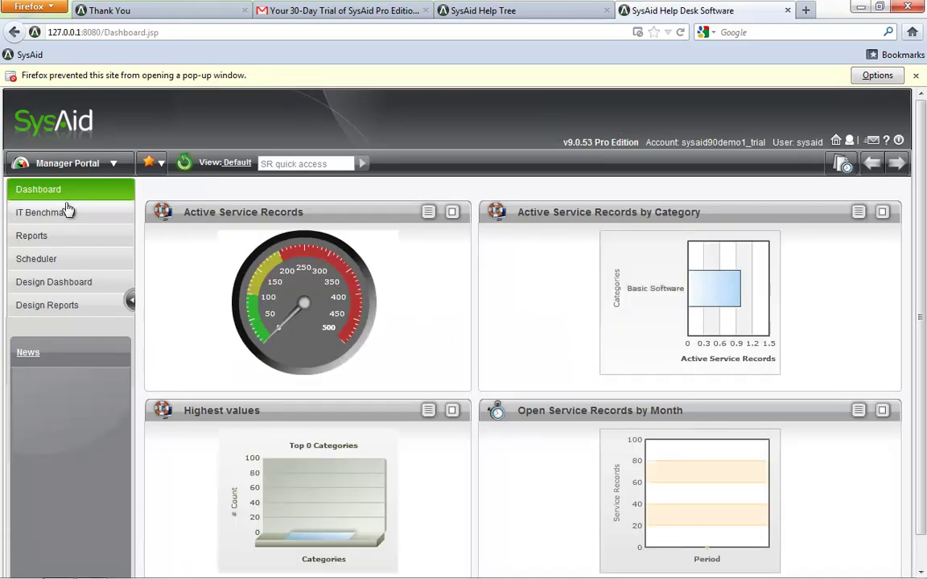
Switch to the Help Desk portal, open Help Desk Settings, and open its General Settings help
left_click(69, 164)
left_click(65, 234)
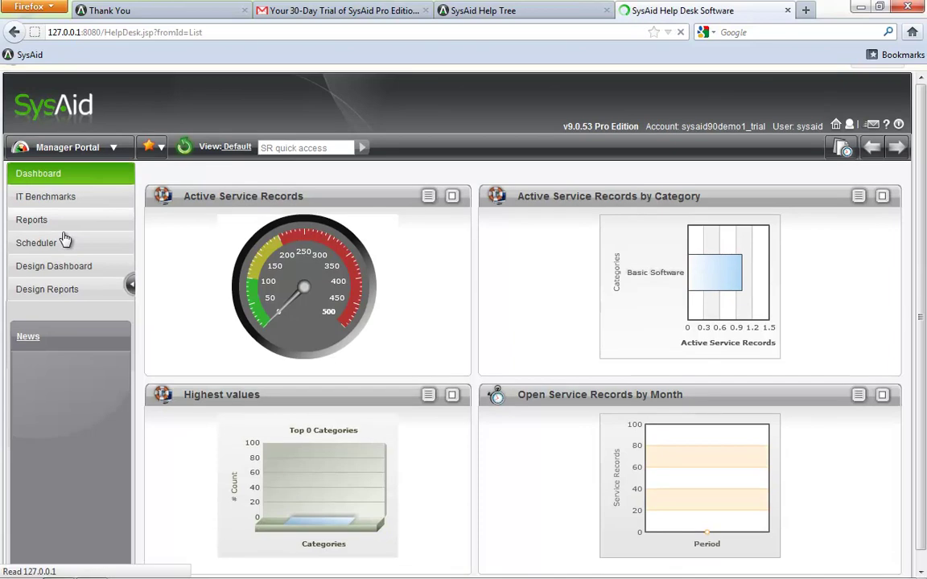
left_click(49, 361)
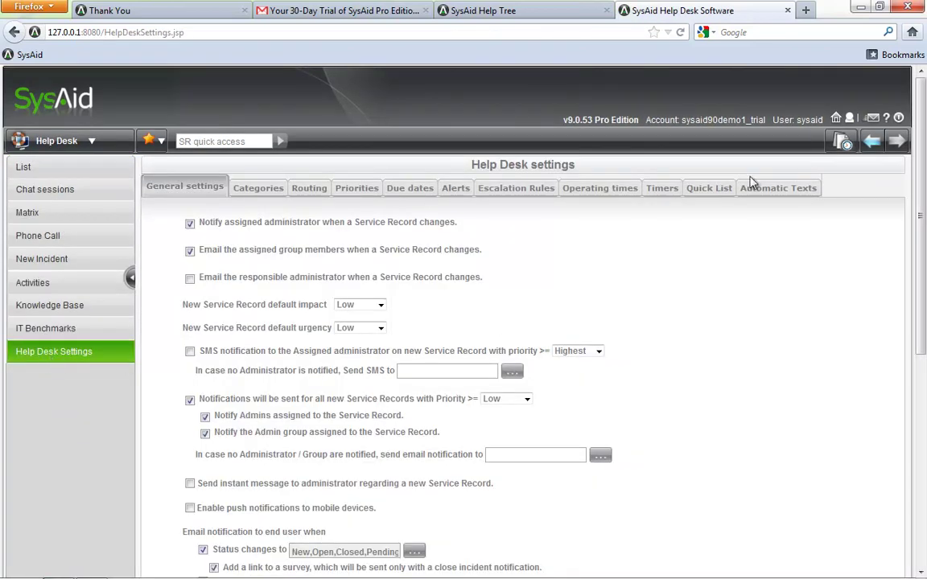
left_click(886, 121)
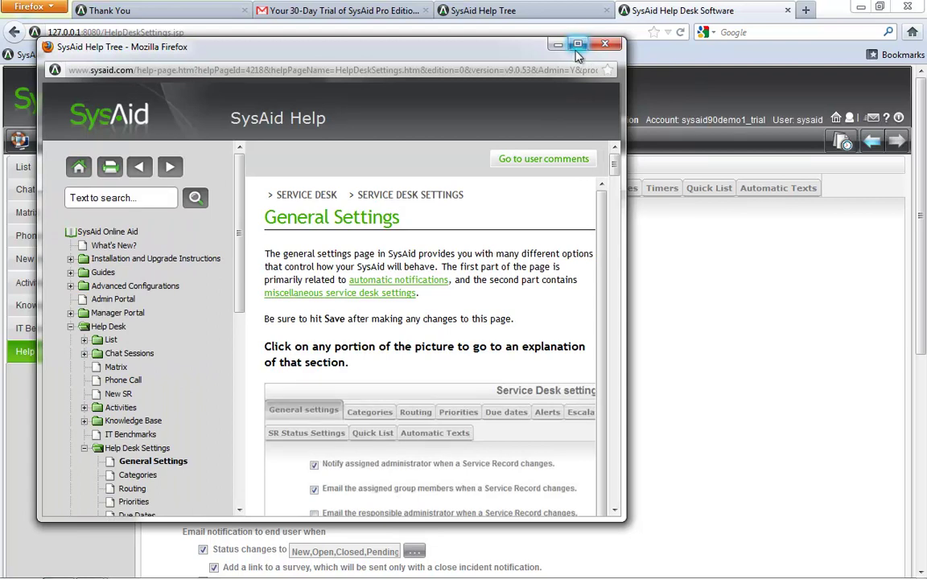
Maximize the SysAid Help window and scroll through the General Settings article and back to the top
left_click(575, 45)
left_click_drag(918, 139, 906, 475)
left_click_drag(899, 506, 907, 119)
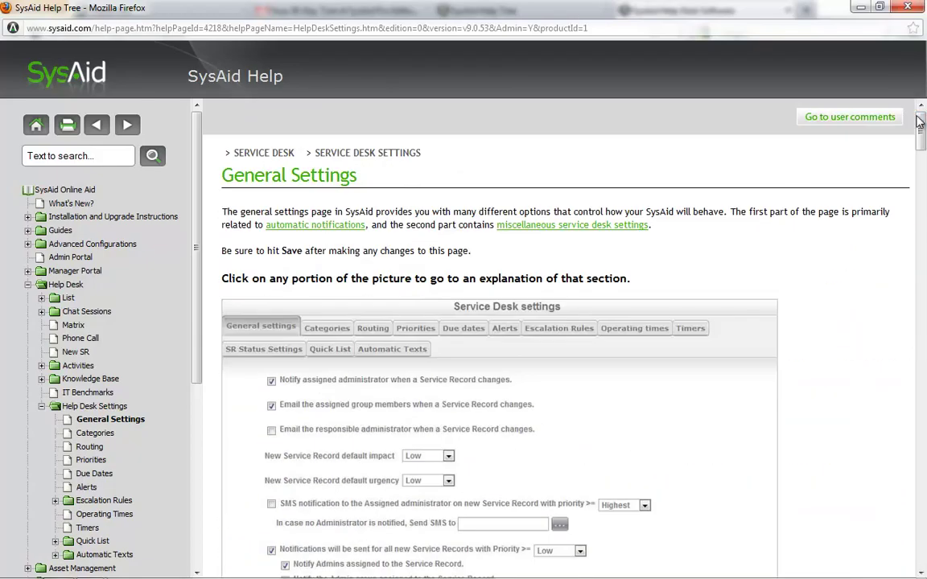